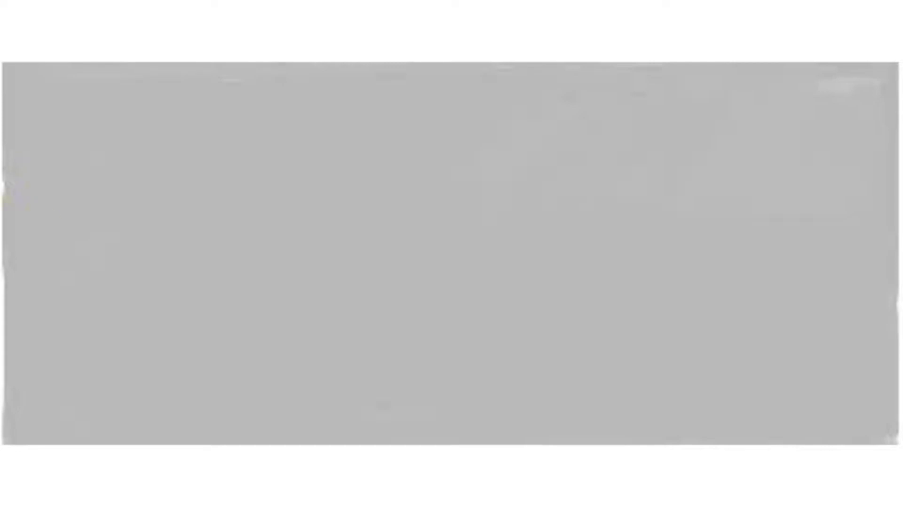
# - Sketch the horizon line and the first dark rock shapes at lower left
pyautogui.moveTo(896, 190); pyautogui.dragTo(272, 256)
pyautogui.moveTo(625, 339); pyautogui.dragTo(791, 342)
pyautogui.moveTo(378, 184); pyautogui.dragTo(317, 323)
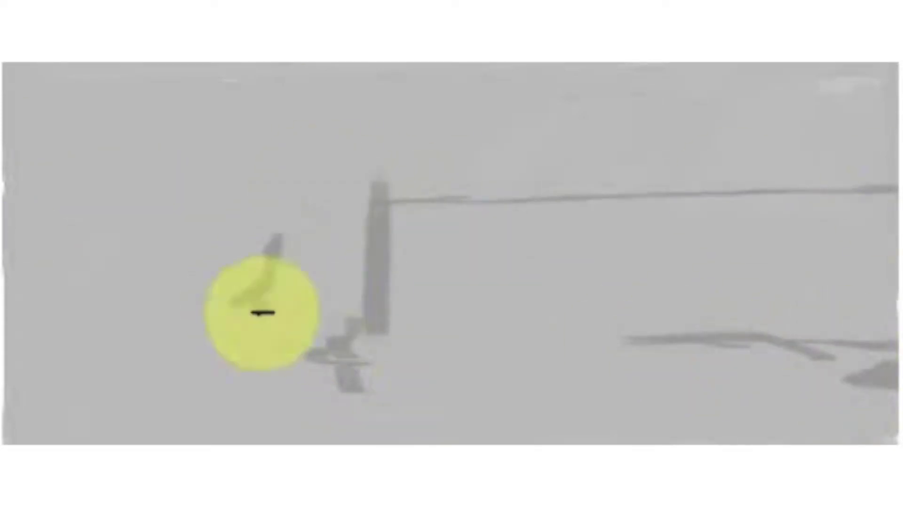
pyautogui.moveTo(406, 207); pyautogui.dragTo(342, 302)
pyautogui.moveTo(393, 332)
pyautogui.mouseDown()
pyautogui.moveTo(765, 393)
pyautogui.moveTo(393, 393)
pyautogui.mouseUp()
pyautogui.moveTo(296, 320)
pyautogui.mouseDown()
pyautogui.moveTo(85, 381)
pyautogui.moveTo(10, 268)
pyautogui.mouseUp()
# - Block in dark upper-left cliffs, add middle layout strokes, and lasso the sea area
pyautogui.moveTo(384, 207)
pyautogui.mouseDown()
pyautogui.moveTo(235, 179)
pyautogui.moveTo(127, 188)
pyautogui.mouseUp()
pyautogui.moveTo(221, 197); pyautogui.dragTo(9, 193)
pyautogui.moveTo(400, 202); pyautogui.dragTo(386, 305)
pyautogui.moveTo(439, 366)
pyautogui.mouseDown()
pyautogui.moveTo(362, 387)
pyautogui.moveTo(338, 423)
pyautogui.mouseUp()
pyautogui.moveTo(403, 205)
pyautogui.mouseDown()
pyautogui.moveTo(487, 353)
pyautogui.moveTo(383, 292)
pyautogui.moveTo(409, 211)
pyautogui.mouseUp()
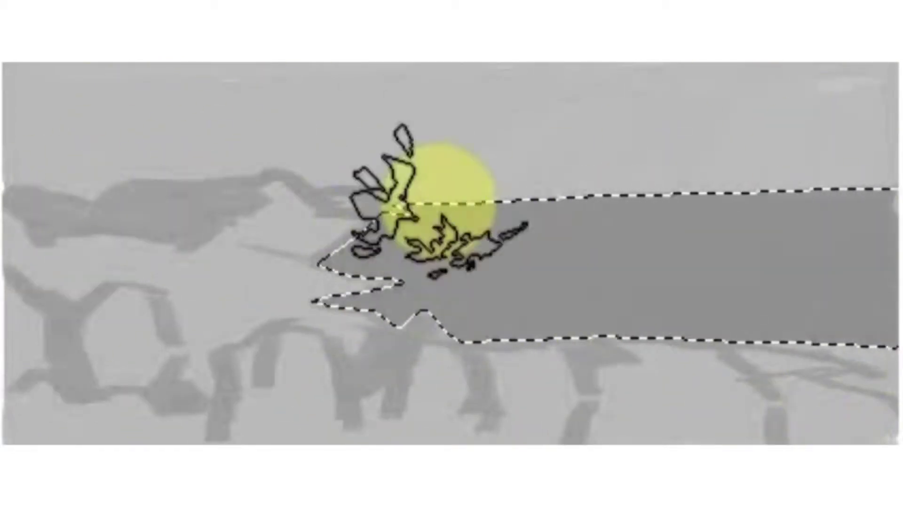
# - Paint a band of light clouds across the sky, extending it to the right
pyautogui.moveTo(94, 80); pyautogui.dragTo(160, 141)
pyautogui.moveTo(10, 94); pyautogui.dragTo(343, 146)
pyautogui.moveTo(607, 141); pyautogui.dragTo(658, 136)
pyautogui.moveTo(452, 113); pyautogui.dragTo(522, 108)
pyautogui.moveTo(198, 98)
pyautogui.mouseDown()
pyautogui.moveTo(388, 69)
pyautogui.moveTo(424, 100)
pyautogui.moveTo(528, 147)
pyautogui.moveTo(582, 158)
pyautogui.mouseUp()
pyautogui.moveTo(593, 117)
pyautogui.mouseDown()
pyautogui.moveTo(648, 138)
pyautogui.moveTo(728, 146)
pyautogui.mouseUp()
# - Add a right-hand cloud patch and light surf edges along the shoreline
pyautogui.moveTo(754, 107); pyautogui.dragTo(855, 117)
pyautogui.moveTo(376, 216); pyautogui.dragTo(393, 313)
pyautogui.moveTo(358, 289); pyautogui.dragTo(724, 325)
pyautogui.moveTo(742, 308); pyautogui.dragTo(790, 308)
pyautogui.moveTo(893, 319); pyautogui.dragTo(818, 383)
# - Paint dark mountain shapes upper left and dark rocks along the horizon and foreground
pyautogui.moveTo(262, 151)
pyautogui.mouseDown()
pyautogui.moveTo(36, 131)
pyautogui.moveTo(157, 202)
pyautogui.moveTo(329, 155)
pyautogui.mouseUp()
pyautogui.moveTo(419, 159); pyautogui.dragTo(513, 185)
pyautogui.moveTo(10, 263); pyautogui.dragTo(71, 399)
pyautogui.moveTo(893, 376); pyautogui.dragTo(569, 345)
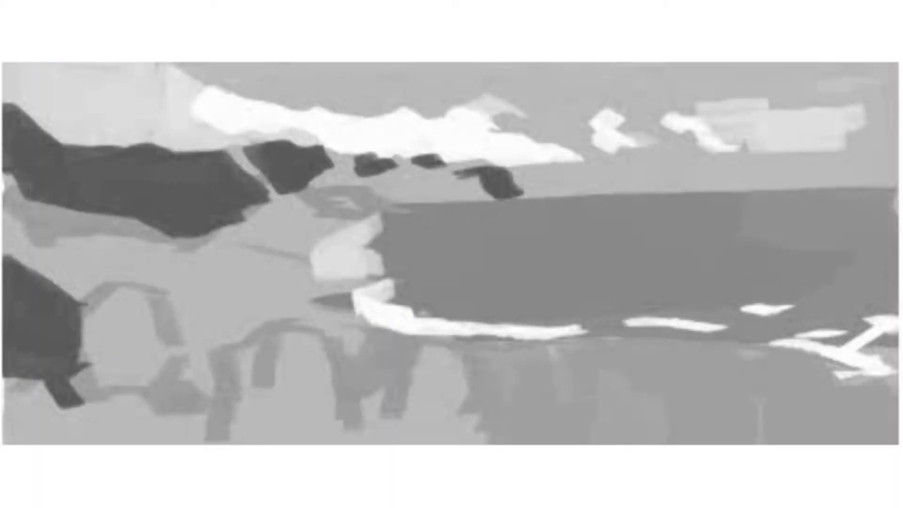
pyautogui.moveTo(77, 421)
pyautogui.mouseDown()
pyautogui.moveTo(213, 409)
pyautogui.moveTo(275, 324)
pyautogui.mouseUp()
# - Paint dark upright boulder shapes across the foreground with a sampled grey patch
pyautogui.moveTo(289, 424); pyautogui.dragTo(360, 360)
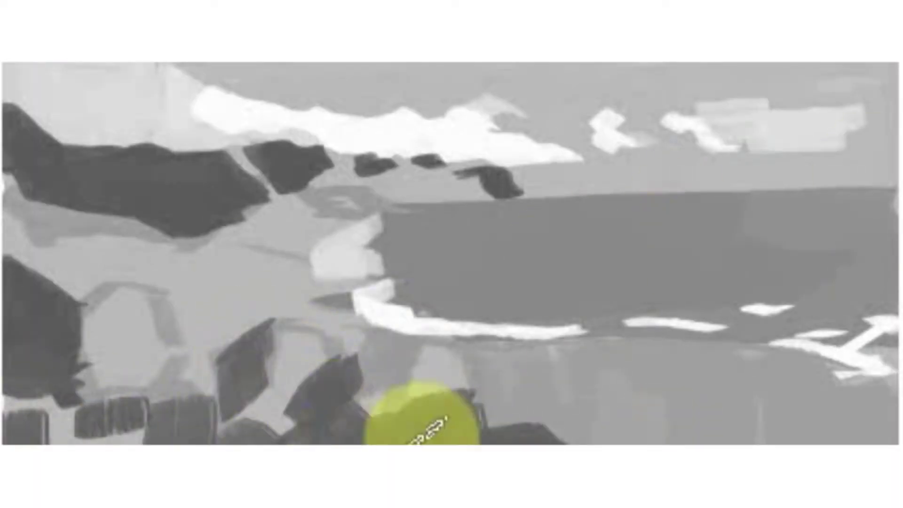
pyautogui.moveTo(155, 292); pyautogui.dragTo(111, 353)
pyautogui.keyDown('alt'); pyautogui.click(120, 90); pyautogui.keyUp('alt')
pyautogui.moveTo(131, 305)
pyautogui.mouseDown()
pyautogui.moveTo(174, 366)
pyautogui.moveTo(40, 393)
pyautogui.mouseUp()
pyautogui.moveTo(160, 306)
pyautogui.mouseDown()
pyautogui.moveTo(171, 386)
pyautogui.moveTo(155, 325)
pyautogui.mouseUp()
pyautogui.moveTo(345, 348)
pyautogui.mouseDown()
pyautogui.moveTo(352, 373)
pyautogui.moveTo(191, 388)
pyautogui.mouseUp()
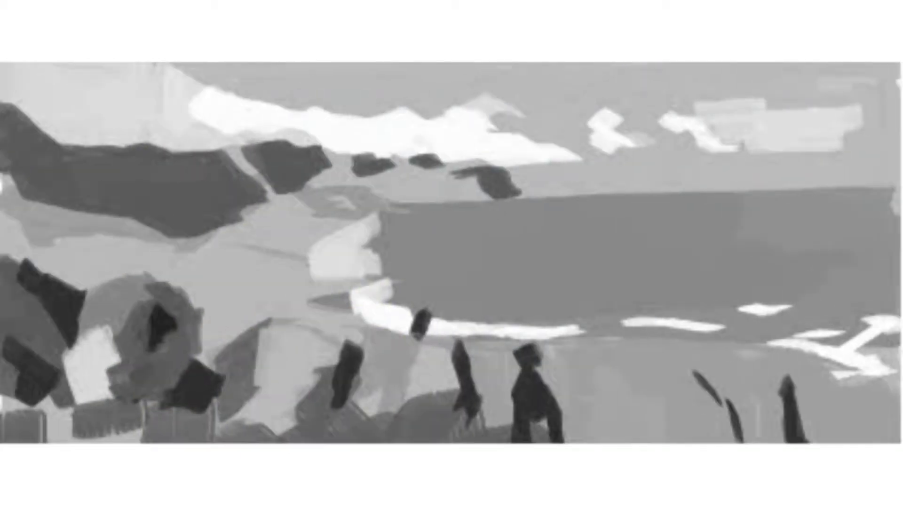
# - Cover left slopes in mid-grey, blend the mid-ground, lighten the lower-right foreground, restore the clouds
pyautogui.moveTo(70, 125); pyautogui.dragTo(207, 115)
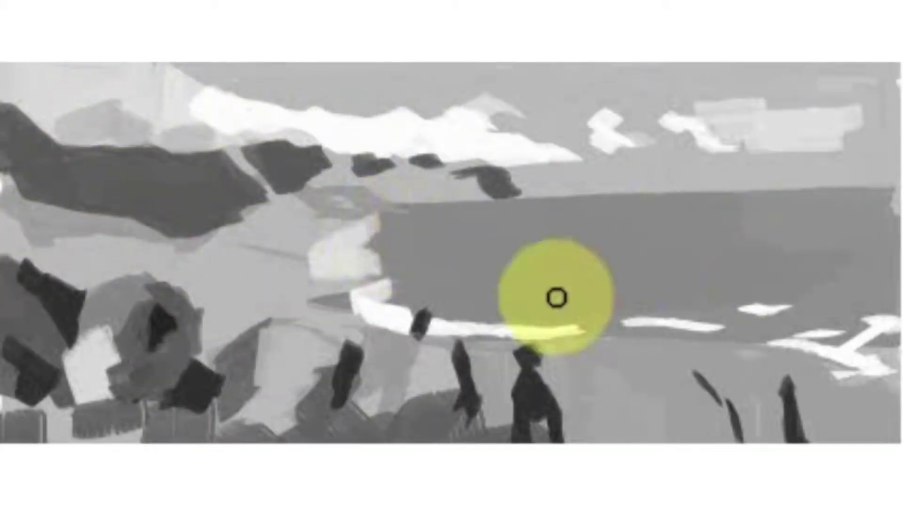
pyautogui.moveTo(330, 282)
pyautogui.mouseDown()
pyautogui.moveTo(80, 252)
pyautogui.moveTo(282, 353)
pyautogui.mouseUp()
pyautogui.moveTo(329, 141)
pyautogui.mouseDown()
pyautogui.moveTo(45, 226)
pyautogui.moveTo(235, 282)
pyautogui.mouseUp()
pyautogui.moveTo(419, 68)
pyautogui.mouseDown()
pyautogui.moveTo(342, 151)
pyautogui.moveTo(715, 127)
pyautogui.moveTo(670, 352)
pyautogui.moveTo(818, 418)
pyautogui.mouseUp()
pyautogui.moveTo(873, 441)
pyautogui.mouseDown()
pyautogui.moveTo(865, 393)
pyautogui.moveTo(545, 324)
pyautogui.moveTo(438, 312)
pyautogui.mouseUp()
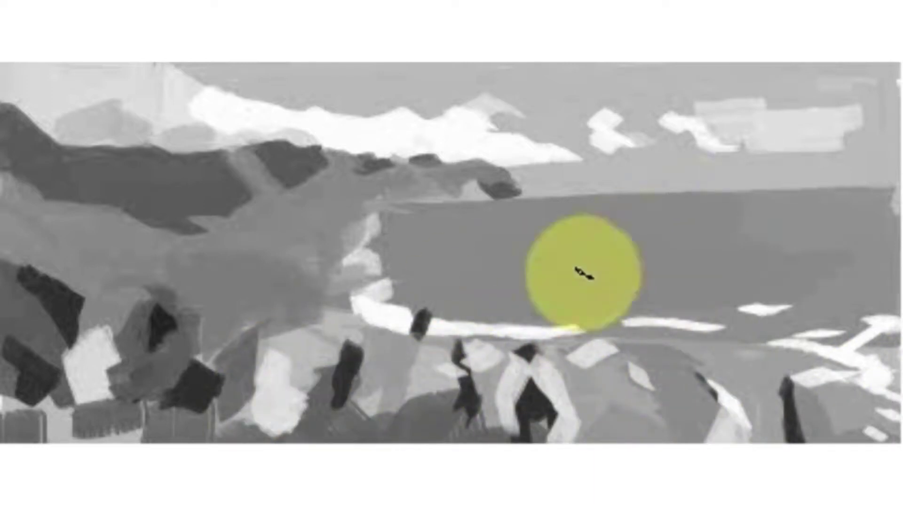
pyautogui.moveTo(887, 111); pyautogui.dragTo(743, 127)
pyautogui.hotkey('ctrl', 'z')
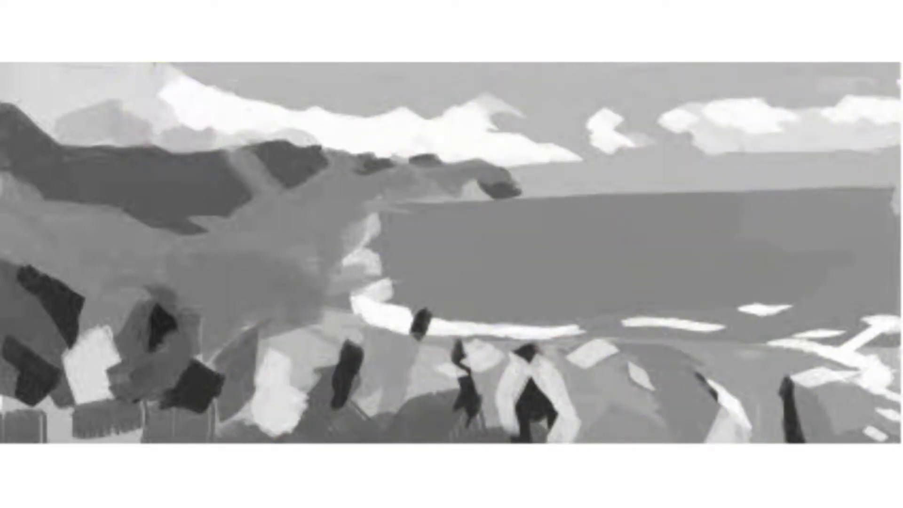
# - Paint lighter horizontal bands along the horizon and across the sea
pyautogui.moveTo(470, 202)
pyautogui.mouseDown()
pyautogui.moveTo(709, 201)
pyautogui.moveTo(443, 201)
pyautogui.moveTo(839, 205)
pyautogui.mouseUp()
pyautogui.moveTo(403, 232); pyautogui.dragTo(867, 262)
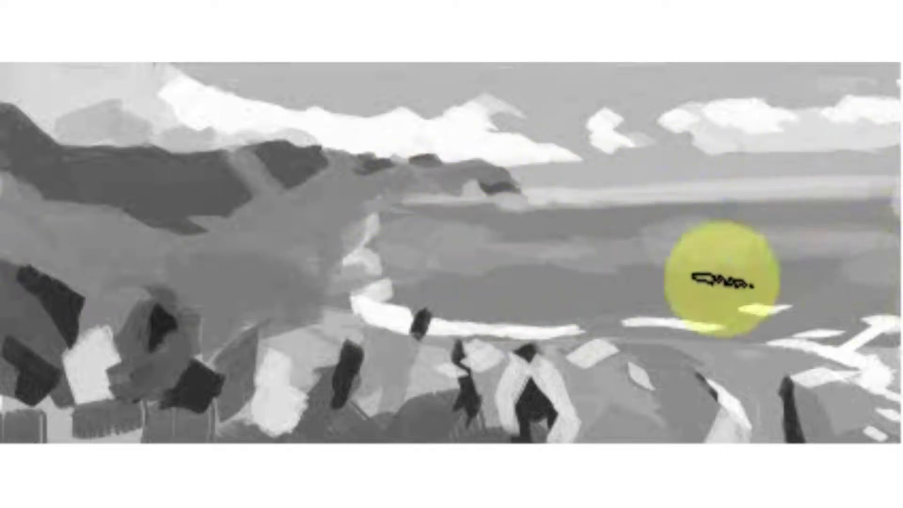
pyautogui.moveTo(846, 182)
pyautogui.mouseDown()
pyautogui.moveTo(454, 290)
pyautogui.moveTo(423, 201)
pyautogui.moveTo(339, 196)
pyautogui.moveTo(286, 235)
pyautogui.moveTo(419, 282)
pyautogui.moveTo(886, 373)
pyautogui.moveTo(805, 369)
pyautogui.moveTo(802, 252)
pyautogui.moveTo(573, 400)
pyautogui.moveTo(56, 343)
pyautogui.moveTo(72, 322)
pyautogui.moveTo(157, 327)
pyautogui.moveTo(241, 155)
pyautogui.moveTo(458, 82)
pyautogui.mouseUp()
# - Rework the mid-ground hills with light dabs and a dark stroke at lower left
pyautogui.moveTo(620, 326)
pyautogui.mouseDown()
pyautogui.moveTo(369, 186)
pyautogui.moveTo(167, 247)
pyautogui.moveTo(210, 302)
pyautogui.moveTo(866, 403)
pyautogui.moveTo(363, 298)
pyautogui.moveTo(492, 193)
pyautogui.mouseUp()
pyautogui.moveTo(177, 282); pyautogui.dragTo(92, 244)
pyautogui.moveTo(282, 324); pyautogui.dragTo(202, 313)
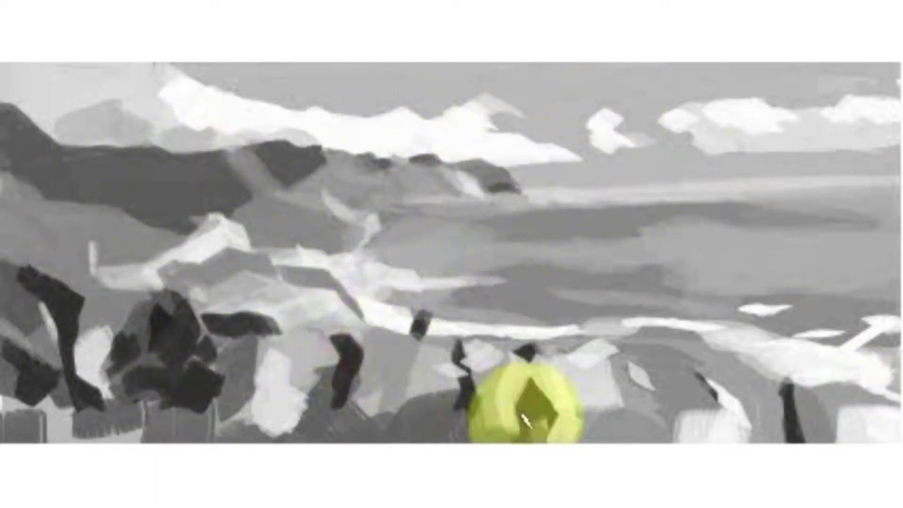
# - Repaint the lower-left rocks with light sampled strokes and add a small dark ship
pyautogui.click(372, 245)
pyautogui.moveTo(373, 245); pyautogui.dragTo(339, 203)
pyautogui.moveTo(141, 358)
pyautogui.mouseDown()
pyautogui.moveTo(91, 393)
pyautogui.moveTo(544, 362)
pyautogui.mouseUp()
pyautogui.moveTo(780, 385); pyautogui.dragTo(891, 412)
pyautogui.moveTo(492, 298); pyautogui.dragTo(562, 301)
pyautogui.moveTo(691, 142); pyautogui.dragTo(893, 134)
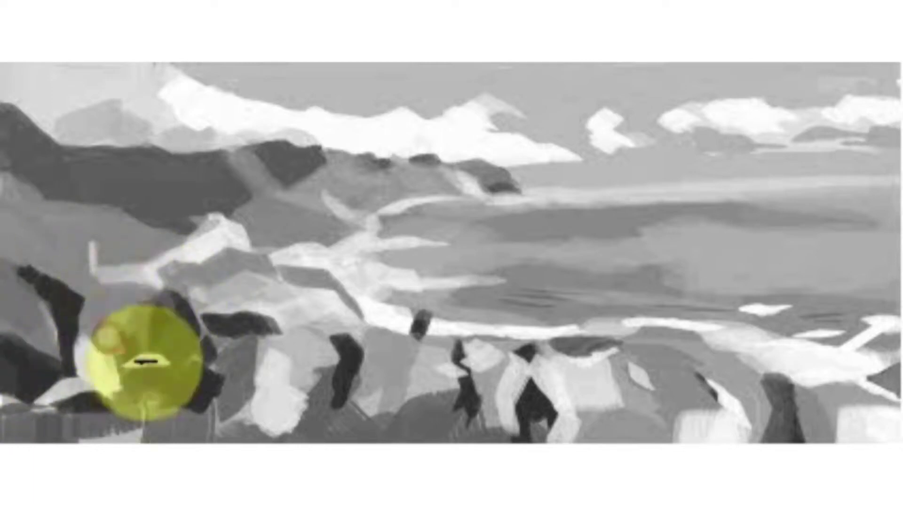
# - Paint light and dark planes on the lower-left boulders with highlights on water and mountain
pyautogui.moveTo(227, 322)
pyautogui.mouseDown()
pyautogui.moveTo(352, 276)
pyautogui.moveTo(263, 390)
pyautogui.mouseUp()
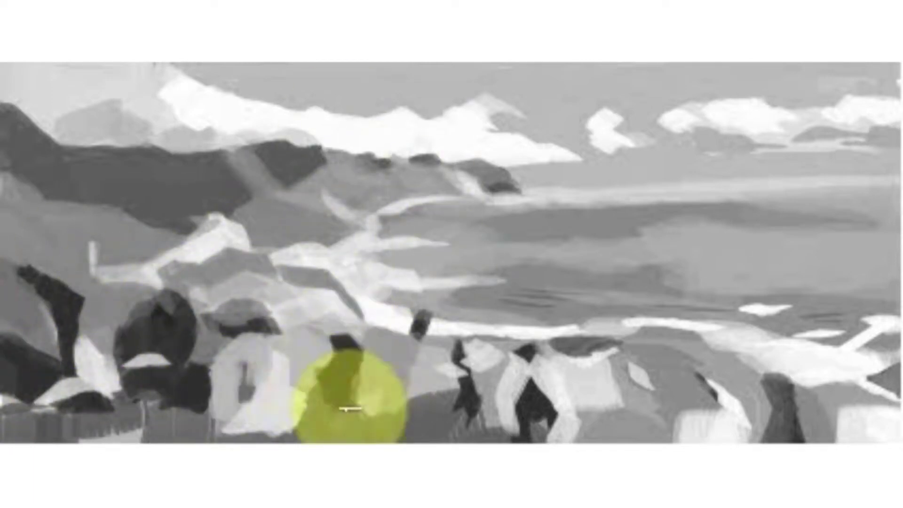
pyautogui.moveTo(352, 403)
pyautogui.mouseDown()
pyautogui.moveTo(380, 416)
pyautogui.moveTo(459, 403)
pyautogui.mouseUp()
pyautogui.moveTo(590, 300); pyautogui.dragTo(628, 301)
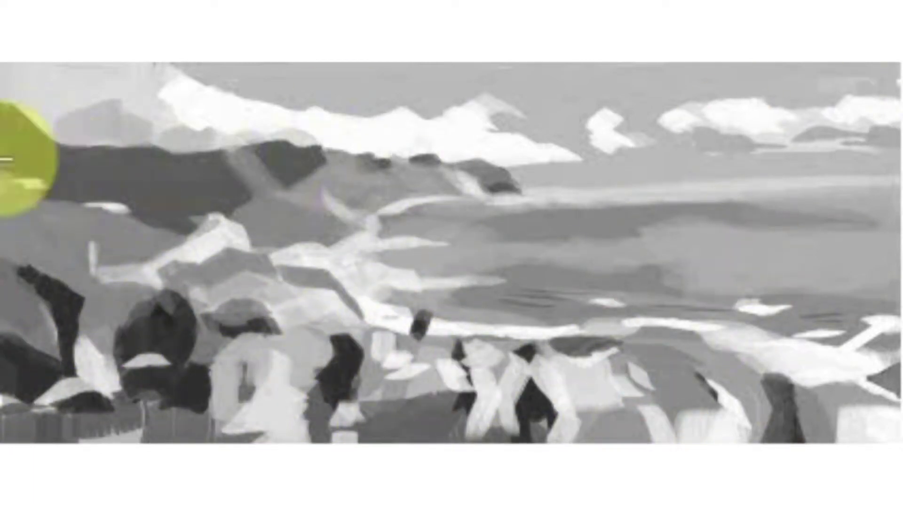
pyautogui.moveTo(84, 158); pyautogui.dragTo(120, 207)
# - Shade the clouds and upper-left sky grey and cover the foreground rocks with grey
pyautogui.moveTo(499, 147); pyautogui.dragTo(576, 154)
pyautogui.moveTo(136, 155); pyautogui.dragTo(85, 118)
pyautogui.moveTo(799, 404)
pyautogui.mouseDown()
pyautogui.moveTo(703, 362)
pyautogui.moveTo(781, 388)
pyautogui.moveTo(874, 395)
pyautogui.mouseUp()
pyautogui.moveTo(179, 338)
pyautogui.mouseDown()
pyautogui.moveTo(131, 268)
pyautogui.moveTo(104, 296)
pyautogui.mouseUp()
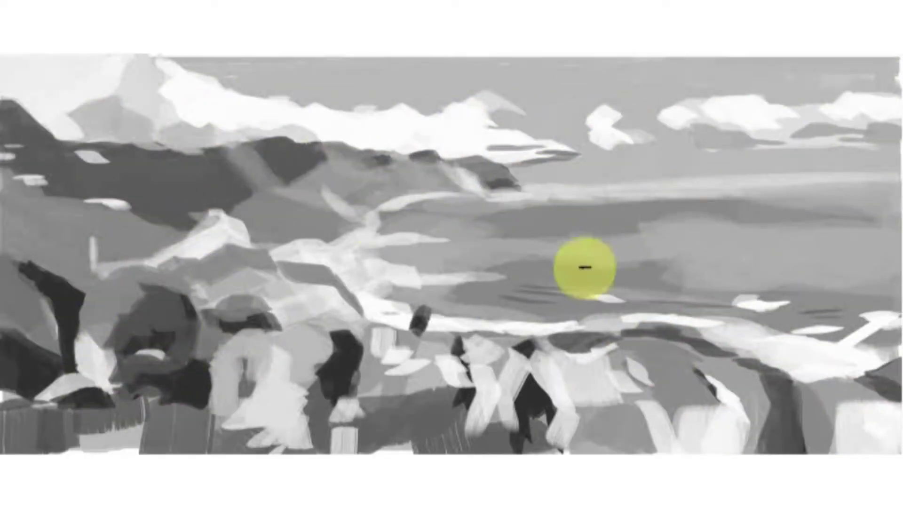
pyautogui.moveTo(141, 301)
pyautogui.mouseDown()
pyautogui.moveTo(181, 359)
pyautogui.moveTo(151, 306)
pyautogui.moveTo(66, 366)
pyautogui.moveTo(108, 275)
pyautogui.moveTo(147, 356)
pyautogui.moveTo(199, 304)
pyautogui.moveTo(121, 395)
pyautogui.moveTo(227, 416)
pyautogui.moveTo(155, 318)
pyautogui.moveTo(218, 375)
pyautogui.moveTo(224, 338)
pyautogui.moveTo(308, 347)
pyautogui.mouseUp()
pyautogui.moveTo(270, 411)
pyautogui.mouseDown()
pyautogui.moveTo(348, 423)
pyautogui.moveTo(268, 364)
pyautogui.moveTo(324, 364)
pyautogui.mouseUp()
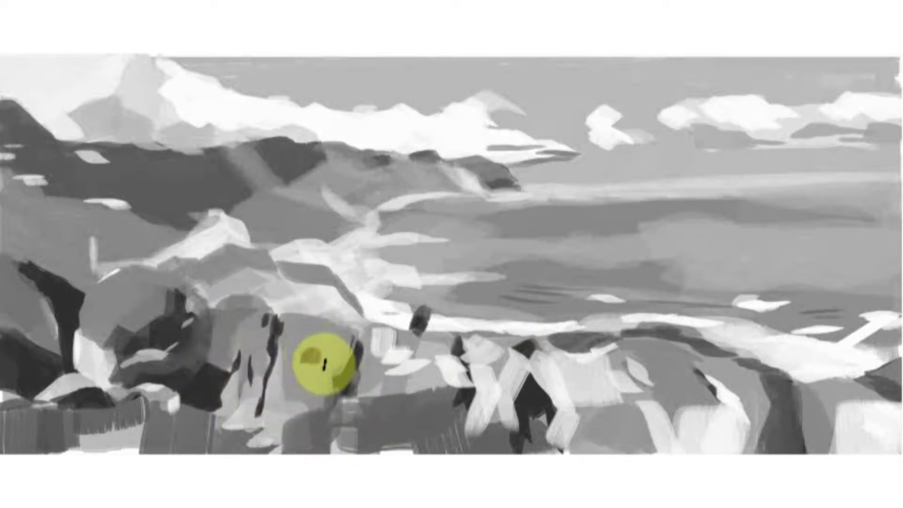
# - Lighten the central boulder and add a dark crevice, base shadow and two top dabs
pyautogui.moveTo(354, 398)
pyautogui.mouseDown()
pyautogui.moveTo(296, 413)
pyautogui.moveTo(272, 362)
pyautogui.moveTo(318, 354)
pyautogui.mouseUp()
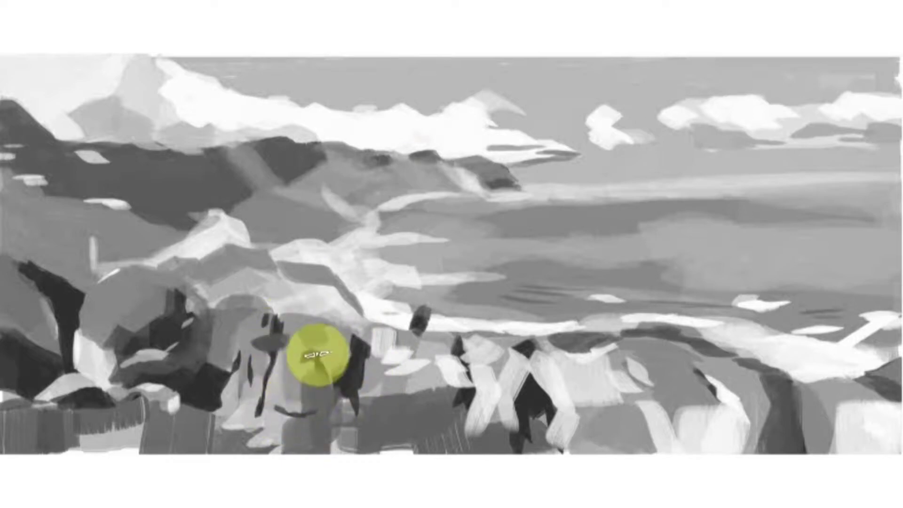
pyautogui.moveTo(251, 298)
pyautogui.mouseDown()
pyautogui.moveTo(285, 393)
pyautogui.moveTo(331, 329)
pyautogui.moveTo(242, 328)
pyautogui.moveTo(288, 359)
pyautogui.mouseUp()
pyautogui.moveTo(338, 402); pyautogui.dragTo(359, 335)
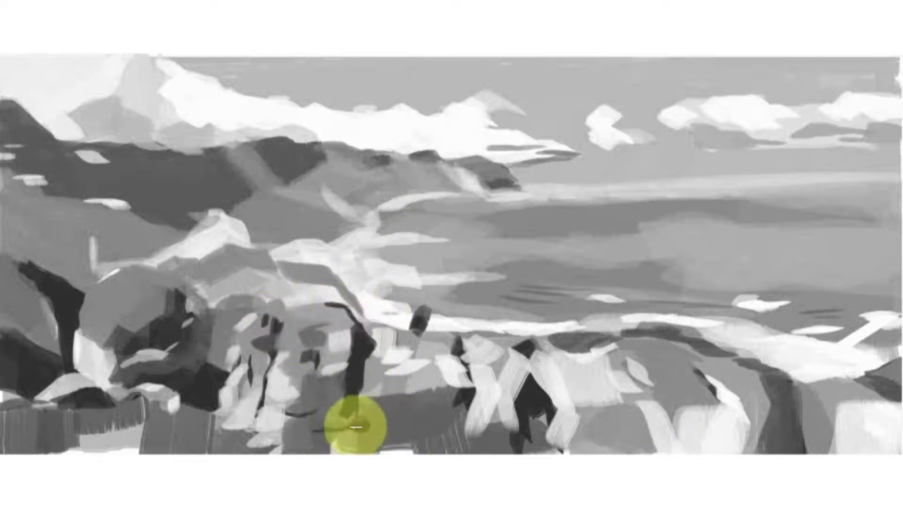
pyautogui.moveTo(356, 427); pyautogui.dragTo(274, 426)
pyautogui.moveTo(301, 294); pyautogui.dragTo(338, 293)
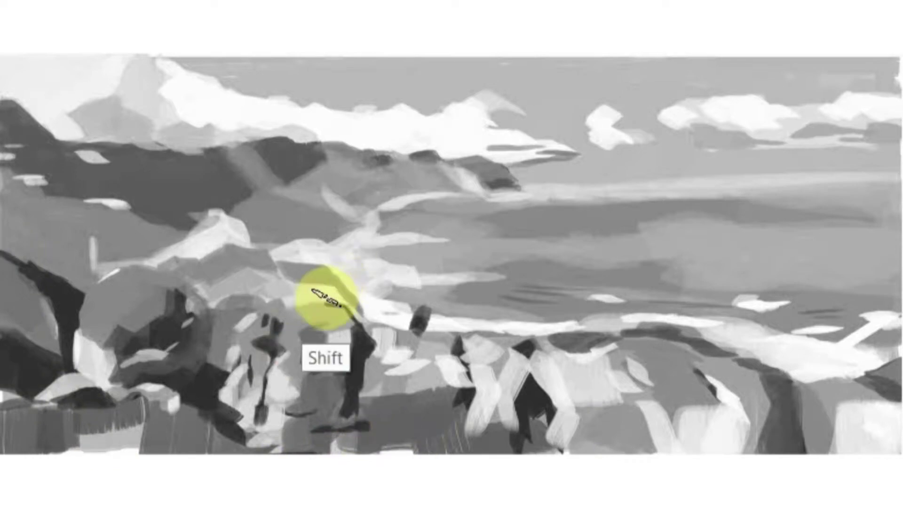
pyautogui.moveTo(275, 299); pyautogui.dragTo(222, 300)
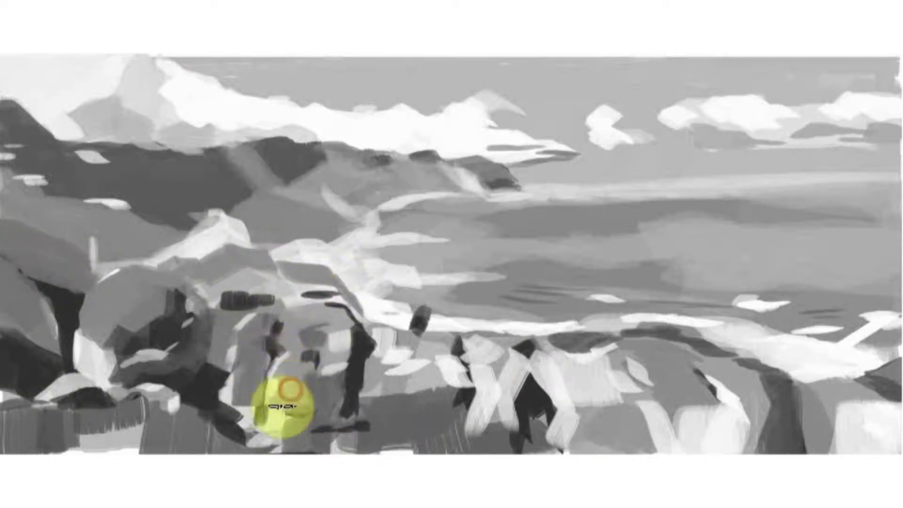
# - Draw a thin dark crack up the boulder and cover its white patches with sampled grey
pyautogui.moveTo(263, 420); pyautogui.dragTo(272, 353)
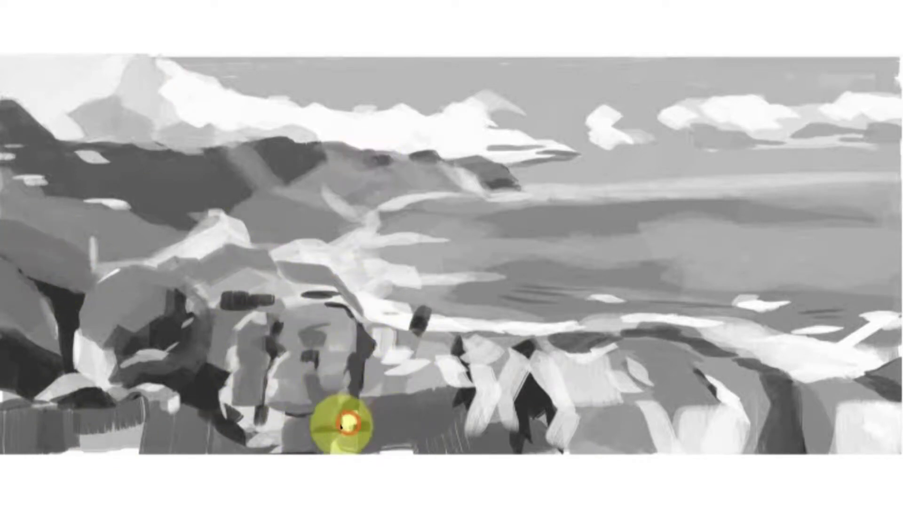
pyautogui.moveTo(277, 320)
pyautogui.mouseDown()
pyautogui.moveTo(264, 407)
pyautogui.moveTo(181, 383)
pyautogui.mouseUp()
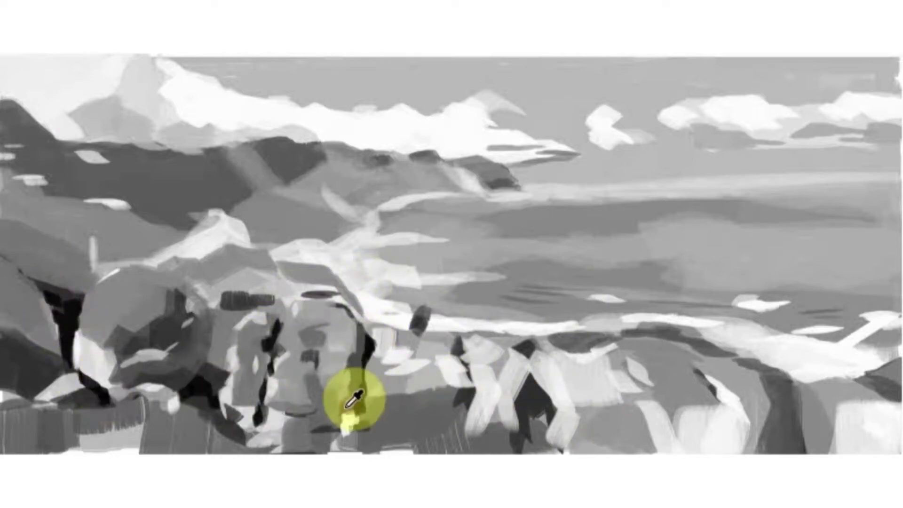
pyautogui.click(331, 382)
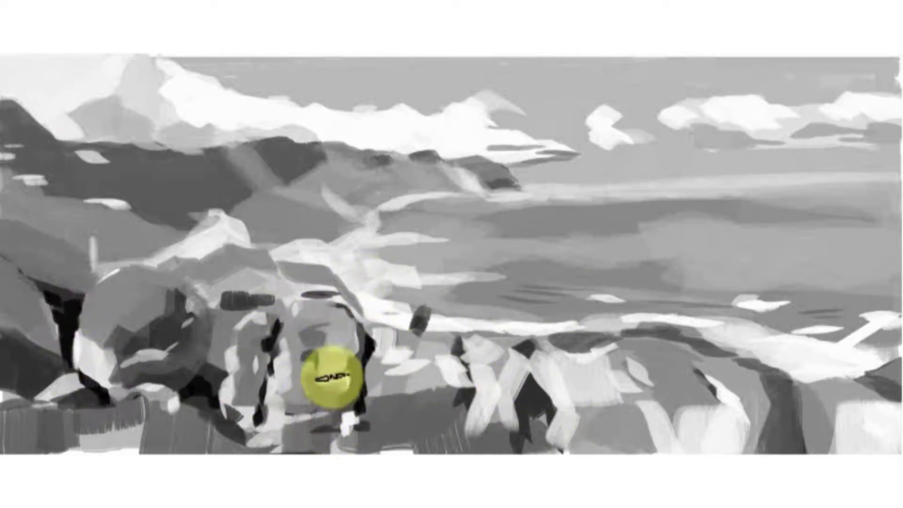
pyautogui.moveTo(362, 409); pyautogui.dragTo(440, 382)
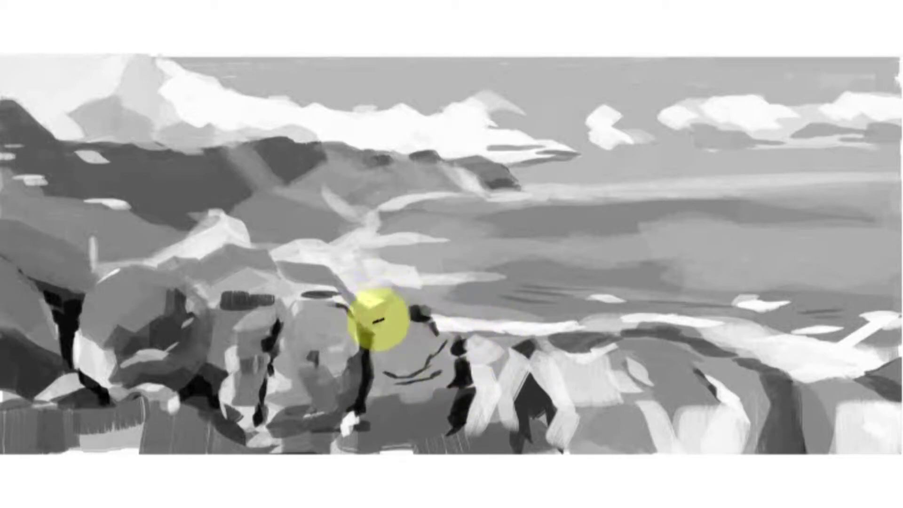
# - Paint grey over the white patches around the right rocks, adding a dark line with light edge
pyautogui.moveTo(434, 380)
pyautogui.mouseDown()
pyautogui.moveTo(447, 306)
pyautogui.moveTo(451, 402)
pyautogui.mouseUp()
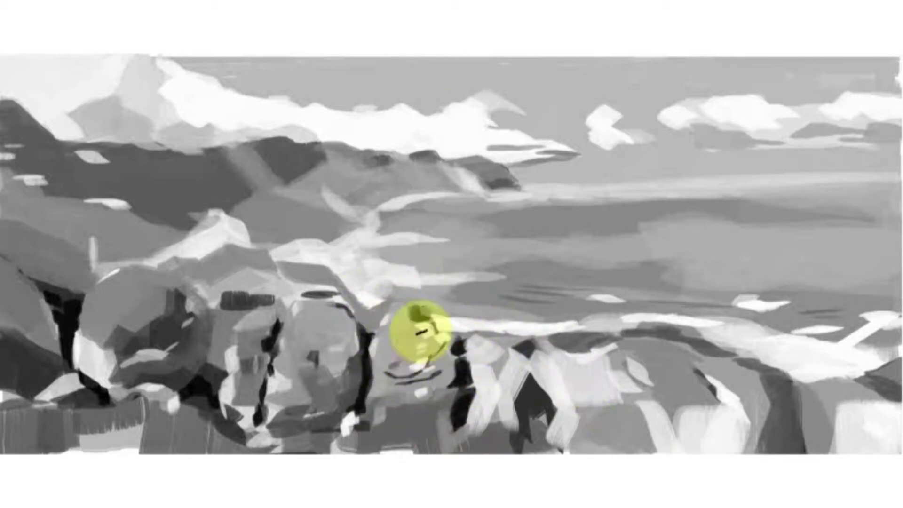
pyautogui.moveTo(490, 385)
pyautogui.mouseDown()
pyautogui.moveTo(484, 359)
pyautogui.moveTo(436, 311)
pyautogui.mouseUp()
pyautogui.moveTo(441, 348)
pyautogui.mouseDown()
pyautogui.moveTo(561, 419)
pyautogui.moveTo(634, 373)
pyautogui.moveTo(534, 391)
pyautogui.mouseUp()
pyautogui.moveTo(566, 416)
pyautogui.mouseDown()
pyautogui.moveTo(523, 343)
pyautogui.moveTo(641, 332)
pyautogui.mouseUp()
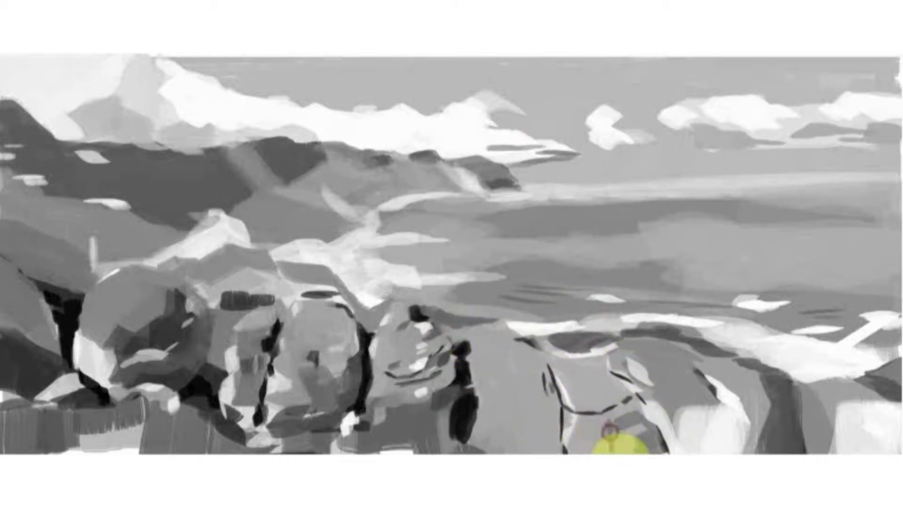
pyautogui.moveTo(668, 423)
pyautogui.mouseDown()
pyautogui.moveTo(834, 399)
pyautogui.moveTo(884, 414)
pyautogui.mouseUp()
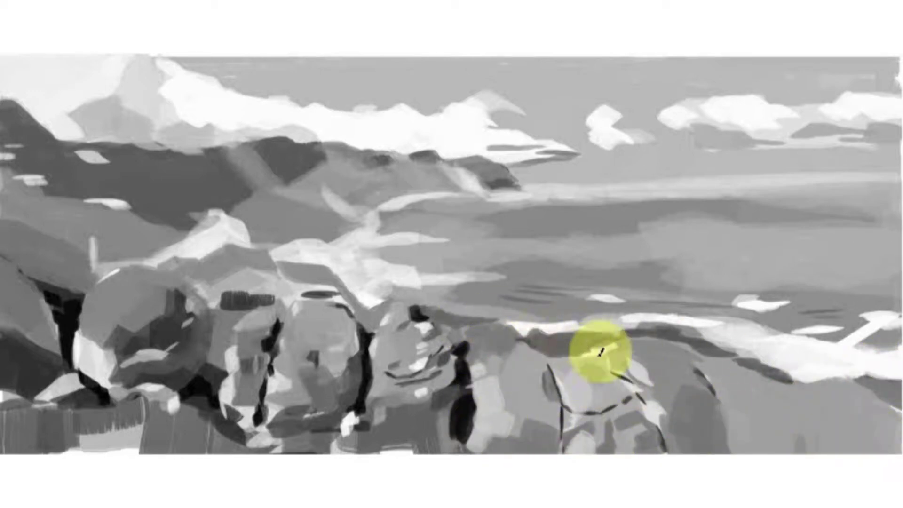
# - Lighten the shoreline edge, add a dark crevice and highlight, and darken a distant sea band
pyautogui.moveTo(591, 340); pyautogui.dragTo(679, 349)
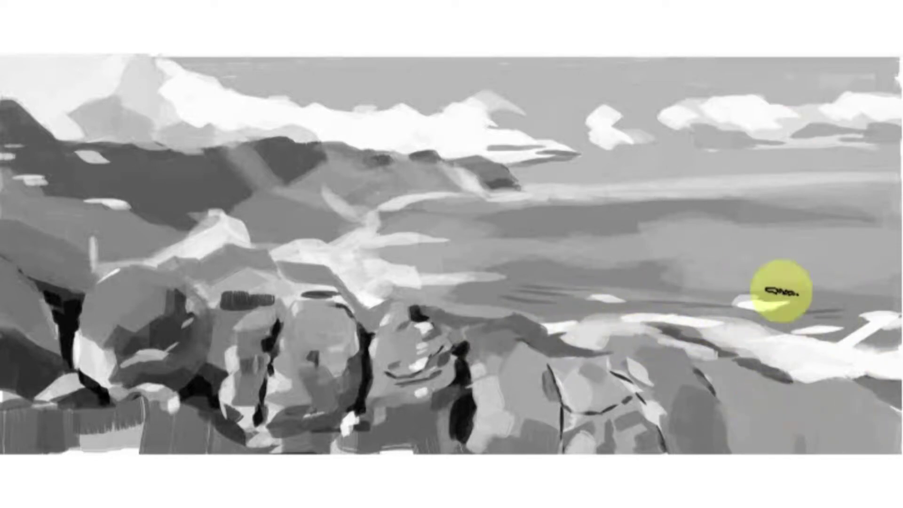
pyautogui.moveTo(799, 402); pyautogui.dragTo(805, 452)
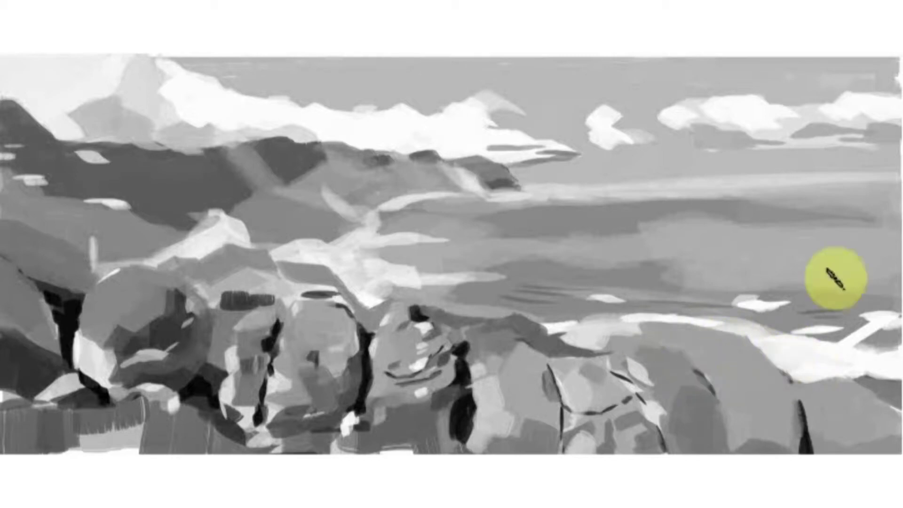
pyautogui.moveTo(710, 371); pyautogui.dragTo(733, 406)
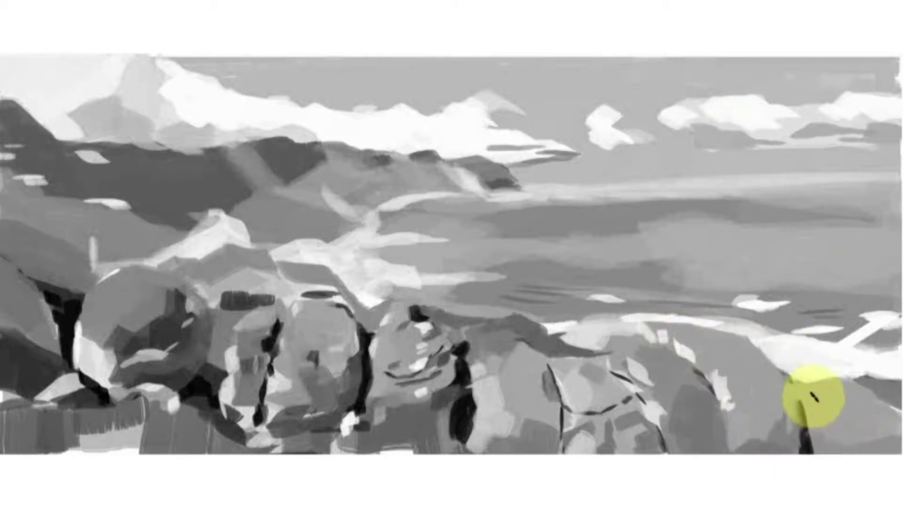
pyautogui.keyDown('alt'); pyautogui.click(600, 317); pyautogui.keyUp('alt')
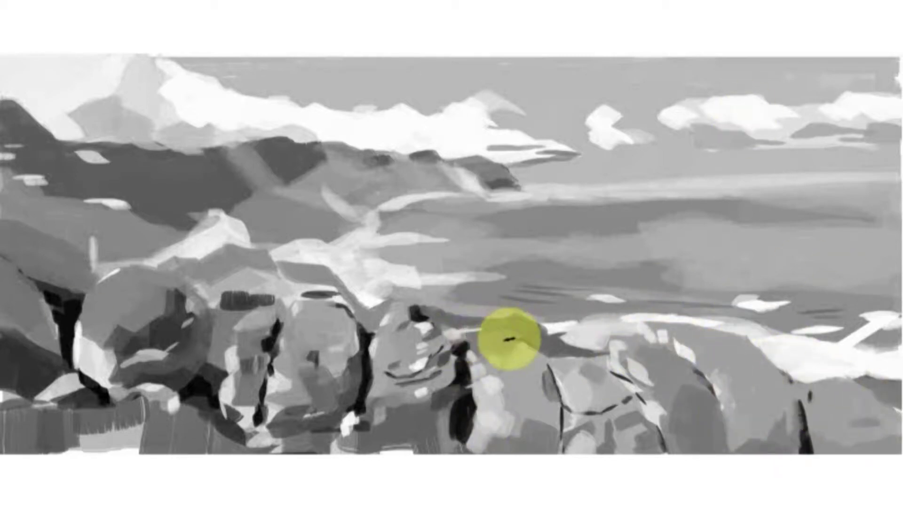
pyautogui.moveTo(573, 209); pyautogui.dragTo(781, 205)
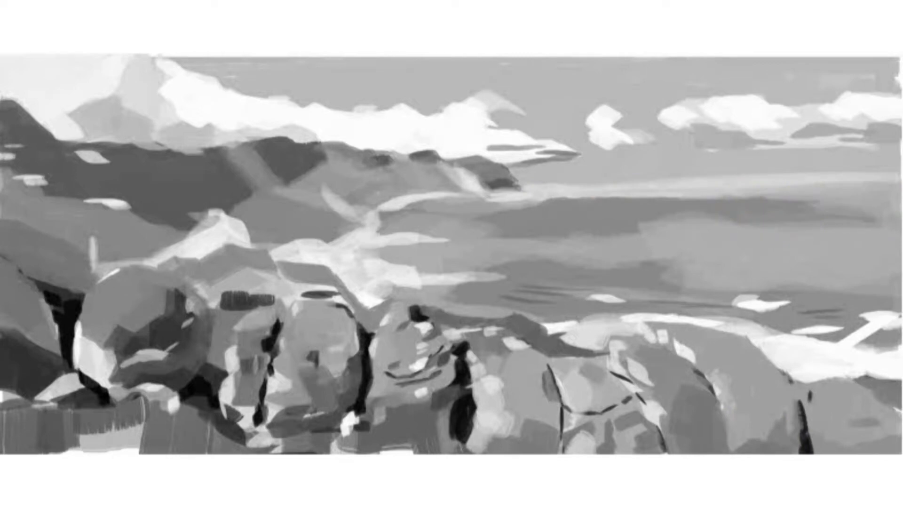
# - Add light-grey strokes across the lower-left rocks and mid-left rocky slope
pyautogui.keyDown('alt'); pyautogui.click(759, 365); pyautogui.keyUp('alt')
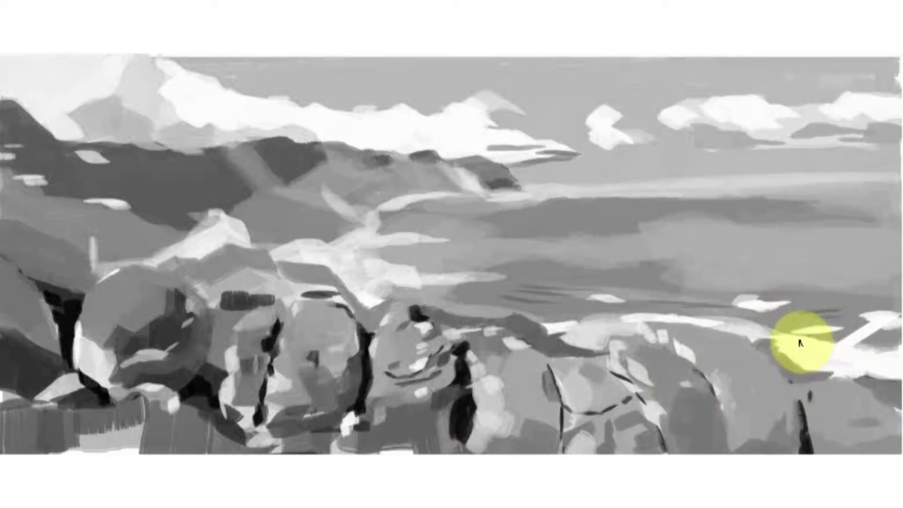
pyautogui.moveTo(174, 388); pyautogui.dragTo(141, 397)
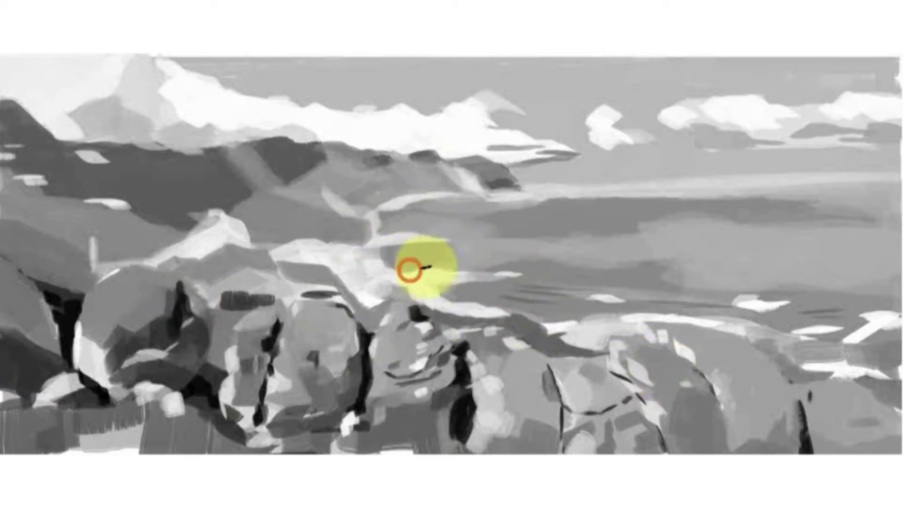
pyautogui.moveTo(93, 246); pyautogui.dragTo(245, 269)
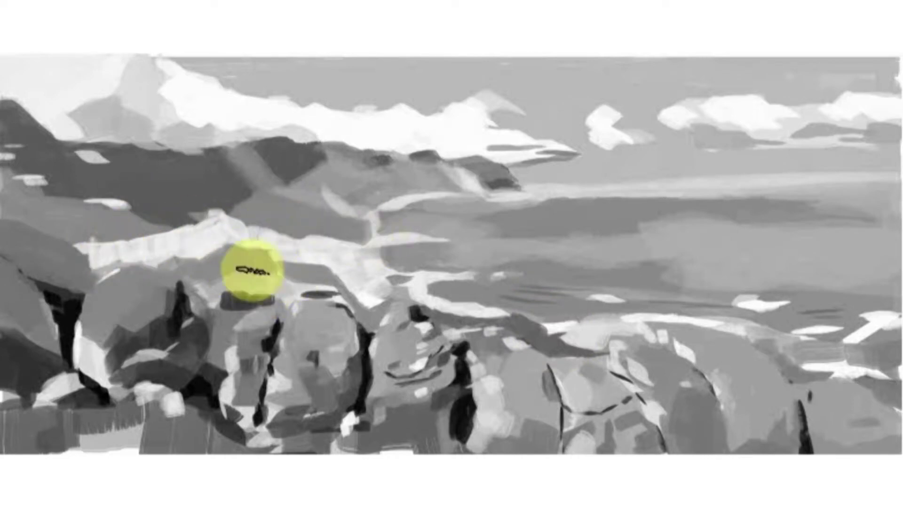
pyautogui.moveTo(193, 285); pyautogui.dragTo(270, 280)
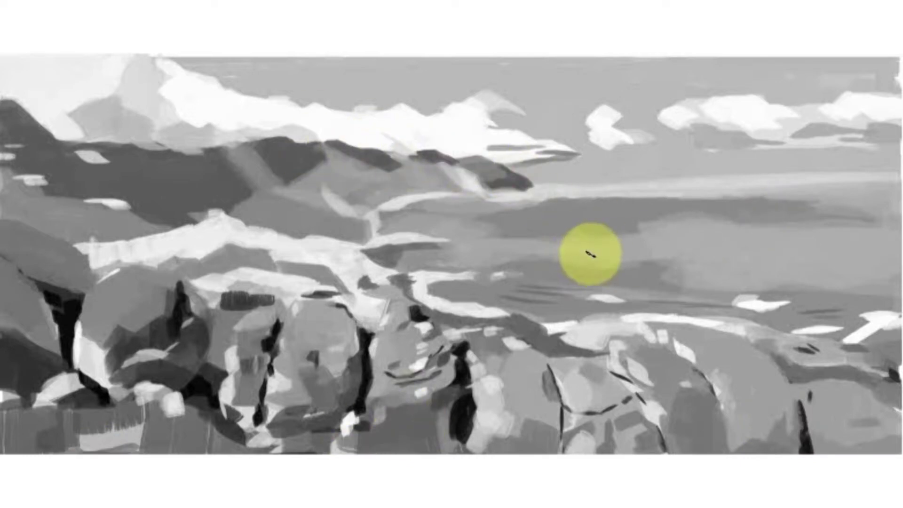
pyautogui.keyDown('alt'); pyautogui.click(540, 111); pyautogui.keyUp('alt')
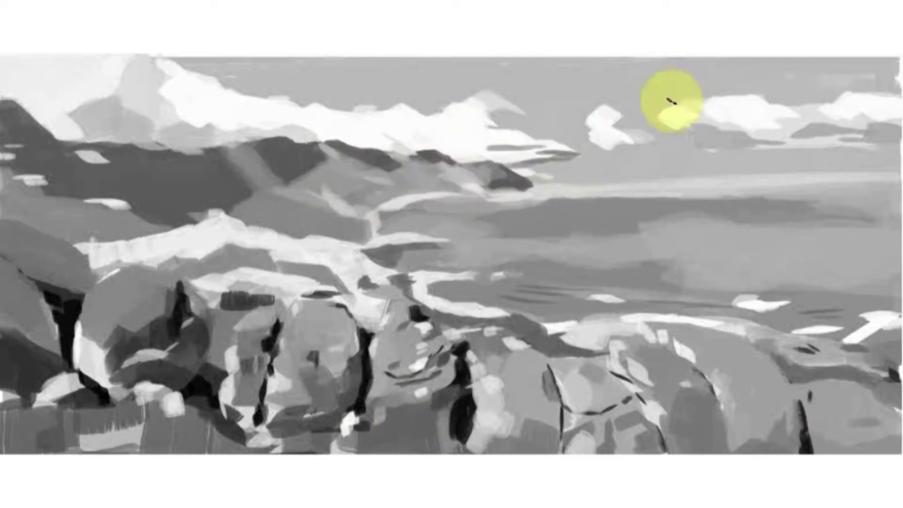
pyautogui.moveTo(65, 252); pyautogui.dragTo(55, 231)
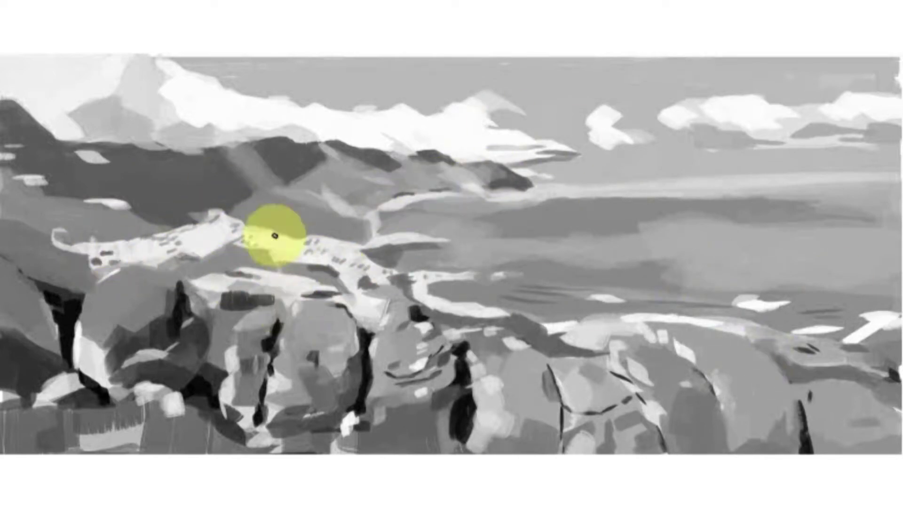
# - Repaint the right boulder as a lighter rounded form, smooth mid-left stripes, darken the far-left rock
pyautogui.moveTo(660, 330); pyautogui.dragTo(700, 371)
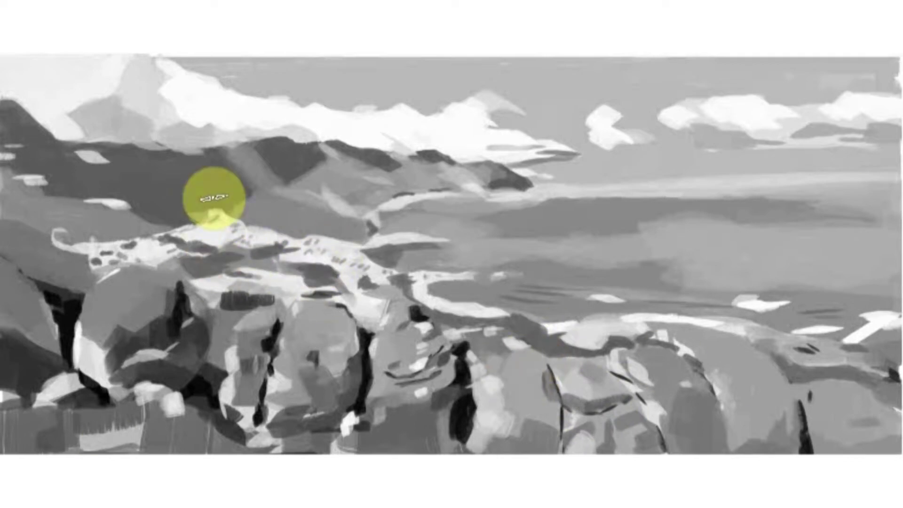
pyautogui.moveTo(720, 386)
pyautogui.mouseDown()
pyautogui.moveTo(641, 399)
pyautogui.moveTo(686, 373)
pyautogui.moveTo(639, 423)
pyautogui.mouseUp()
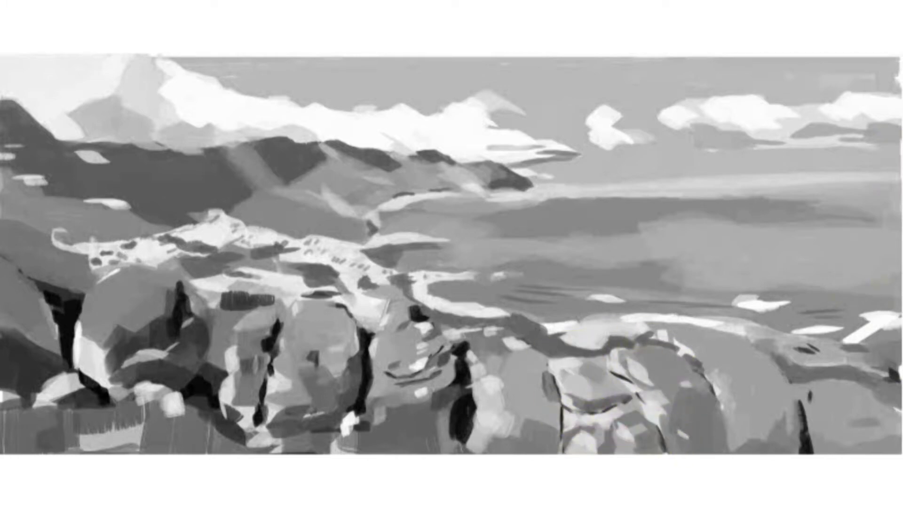
pyautogui.moveTo(726, 376); pyautogui.dragTo(724, 412)
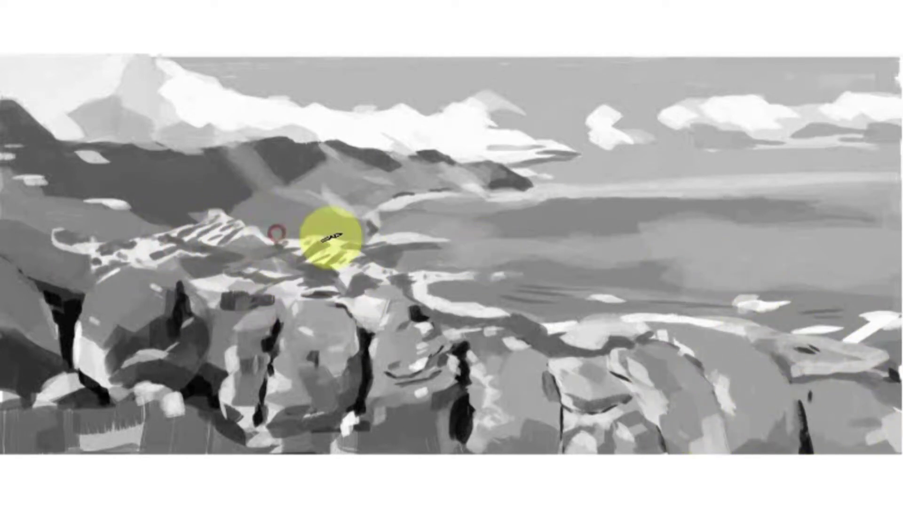
pyautogui.moveTo(332, 242); pyautogui.dragTo(111, 258)
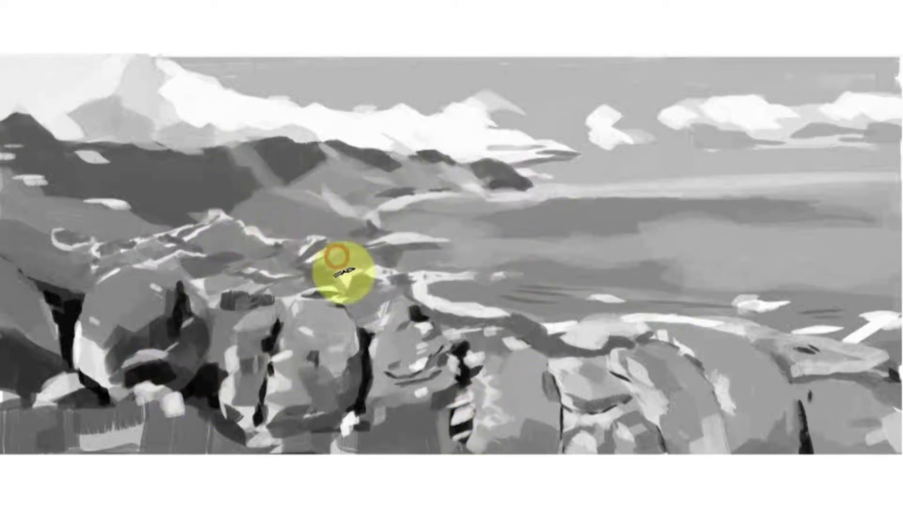
pyautogui.moveTo(19, 263)
pyautogui.mouseDown()
pyautogui.moveTo(44, 359)
pyautogui.moveTo(16, 317)
pyautogui.moveTo(37, 374)
pyautogui.mouseUp()
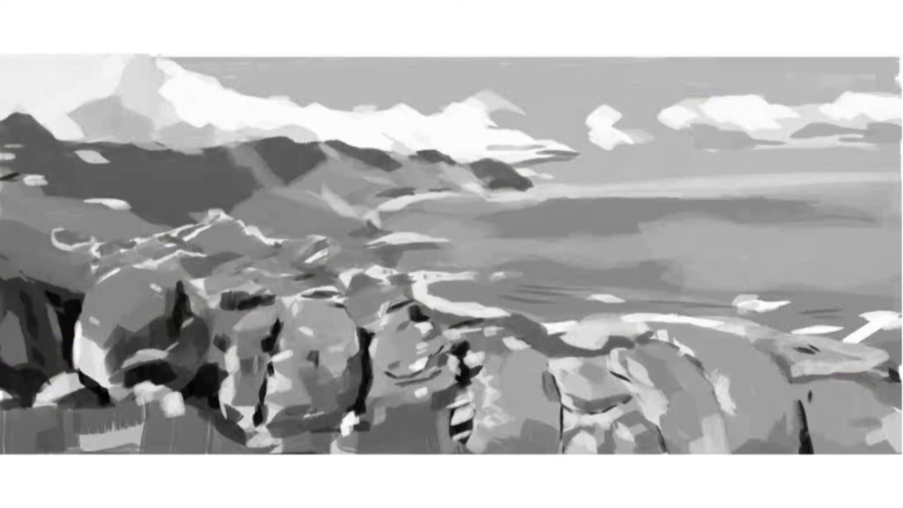
# - Tint the sea and sky blue and turn the distant dark cliffs blue-grey
pyautogui.moveTo(836, 262); pyautogui.dragTo(541, 230)
pyautogui.moveTo(653, 82); pyautogui.dragTo(369, 71)
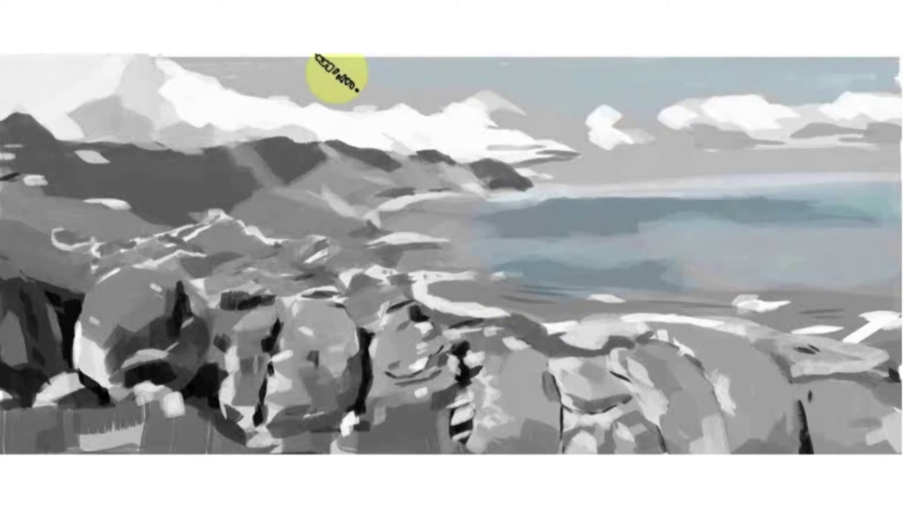
pyautogui.keyDown('alt'); pyautogui.click(531, 211); pyautogui.keyUp('alt')
pyautogui.moveTo(446, 244); pyautogui.dragTo(503, 292)
pyautogui.moveTo(858, 294); pyautogui.dragTo(475, 106)
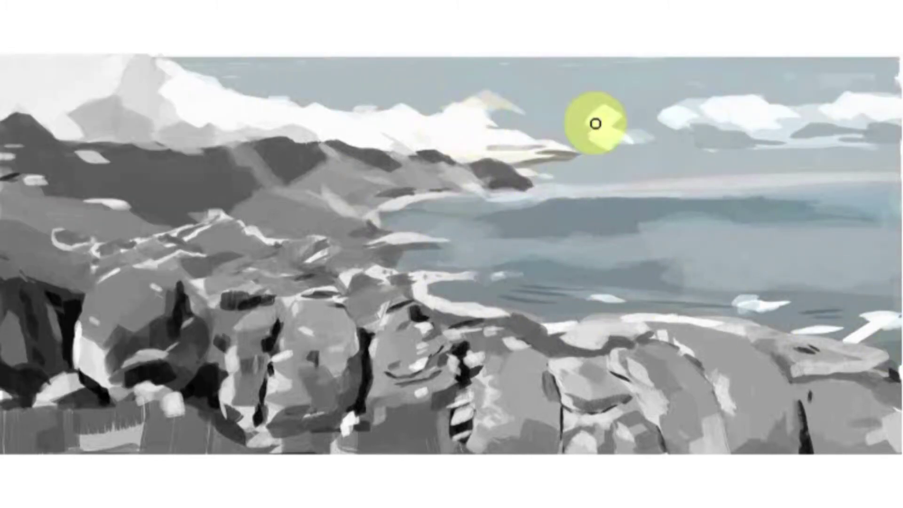
pyautogui.moveTo(866, 121)
pyautogui.mouseDown()
pyautogui.moveTo(507, 124)
pyautogui.moveTo(820, 339)
pyautogui.moveTo(147, 177)
pyautogui.moveTo(117, 158)
pyautogui.moveTo(387, 192)
pyautogui.moveTo(530, 185)
pyautogui.moveTo(375, 187)
pyautogui.moveTo(332, 247)
pyautogui.moveTo(661, 400)
pyautogui.mouseUp()
# - Colour the left hills green, the foreground rocks tan, and the left mid-ground rocks greenish
pyautogui.moveTo(386, 295)
pyautogui.mouseDown()
pyautogui.moveTo(4, 258)
pyautogui.moveTo(8, 197)
pyautogui.moveTo(520, 308)
pyautogui.moveTo(601, 339)
pyautogui.moveTo(843, 366)
pyautogui.moveTo(597, 408)
pyautogui.moveTo(660, 409)
pyautogui.mouseUp()
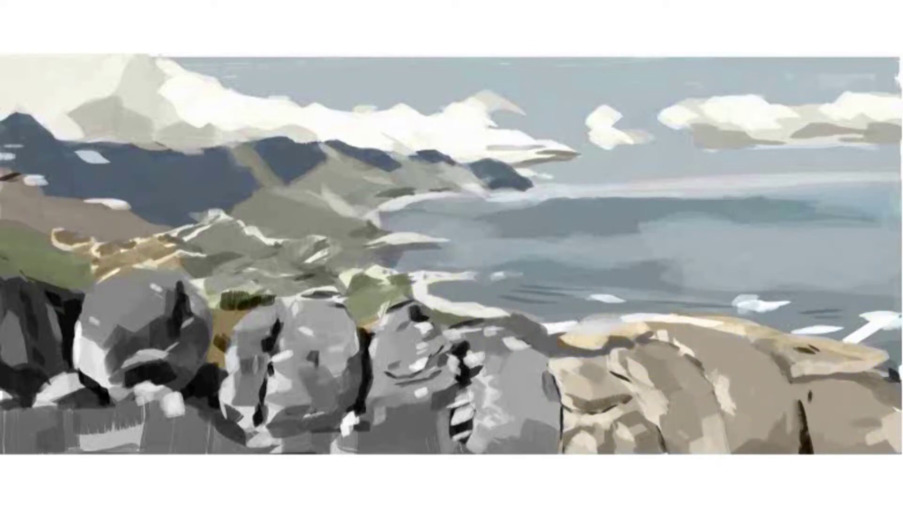
pyautogui.moveTo(418, 346)
pyautogui.mouseDown()
pyautogui.moveTo(521, 369)
pyautogui.moveTo(297, 368)
pyautogui.moveTo(234, 409)
pyautogui.moveTo(165, 286)
pyautogui.moveTo(188, 283)
pyautogui.moveTo(210, 429)
pyautogui.moveTo(713, 428)
pyautogui.moveTo(212, 433)
pyautogui.moveTo(14, 292)
pyautogui.moveTo(242, 207)
pyautogui.moveTo(243, 154)
pyautogui.moveTo(115, 139)
pyautogui.moveTo(686, 171)
pyautogui.mouseUp()
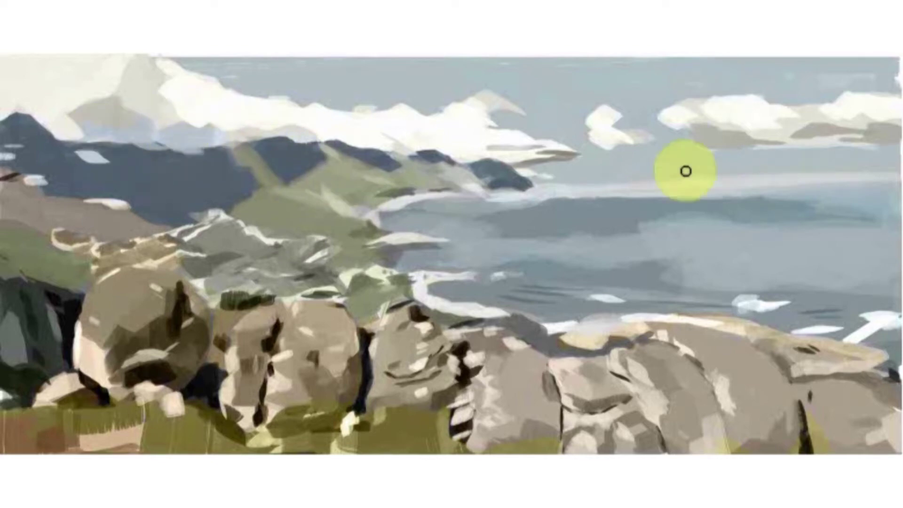
pyautogui.moveTo(895, 433); pyautogui.dragTo(893, 357)
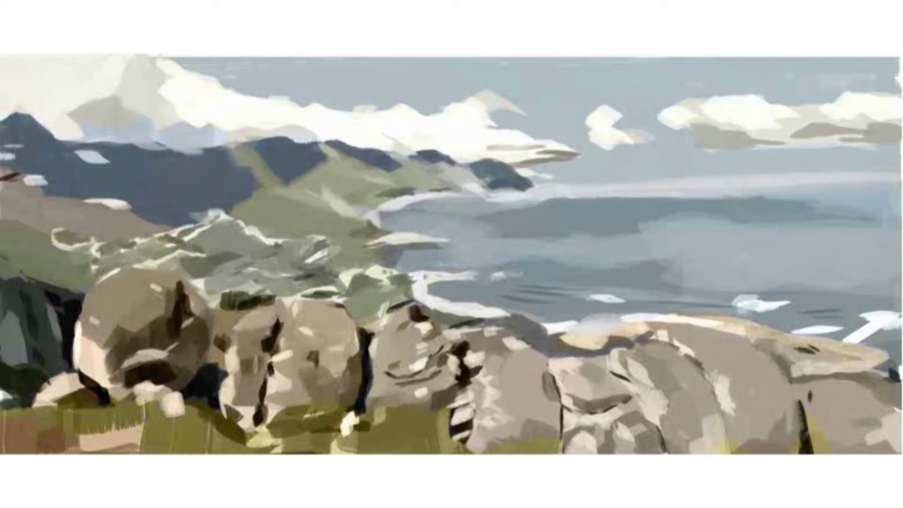
# - Paint olive-green grass below the boulders and dark shading on the middle rock
pyautogui.click(179, 336)
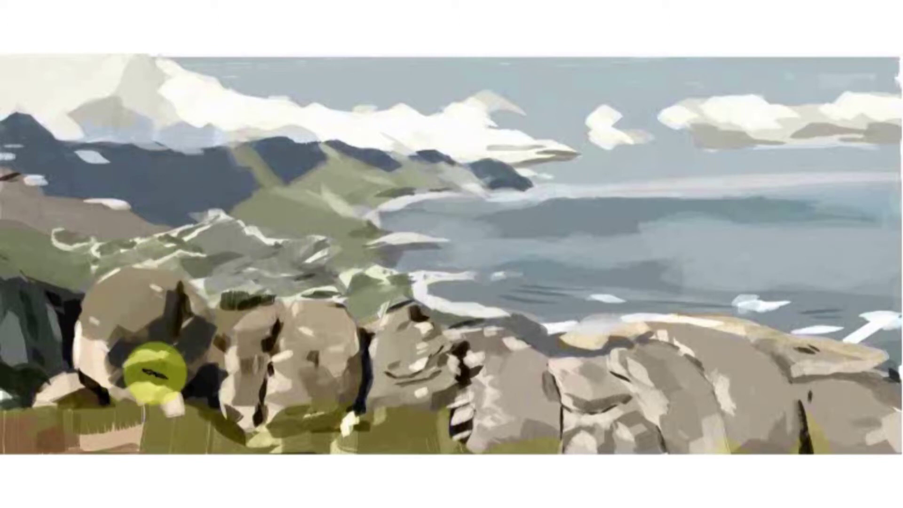
pyautogui.moveTo(82, 399); pyautogui.dragTo(332, 420)
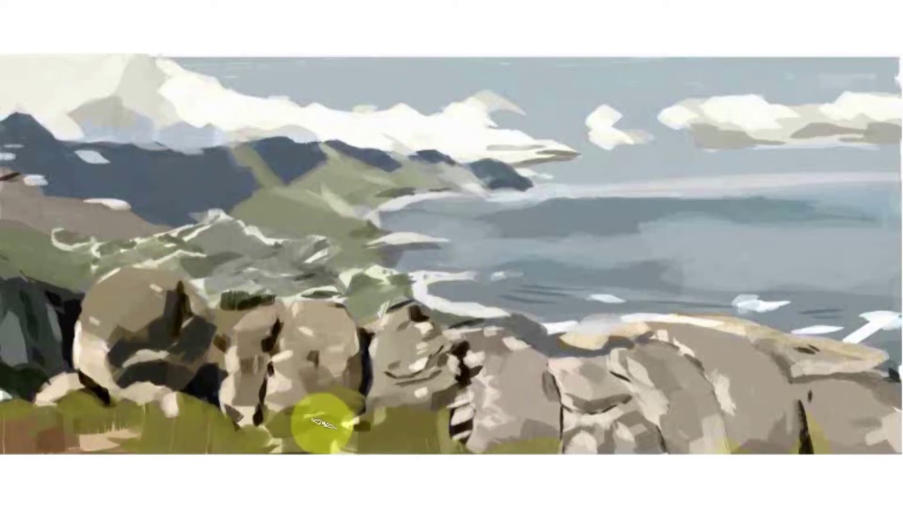
pyautogui.keyDown('alt'); pyautogui.click(282, 320); pyautogui.keyUp('alt')
pyautogui.moveTo(312, 347); pyautogui.dragTo(308, 306)
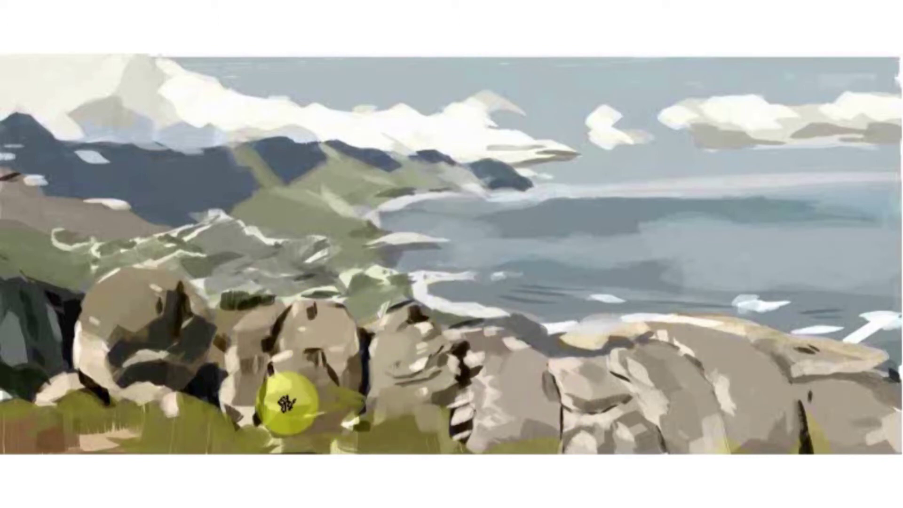
# - Darken the far-left edge and rock gaps, then repaint the shoreline greyish-green with teal shallows
pyautogui.moveTo(18, 291); pyautogui.dragTo(24, 272)
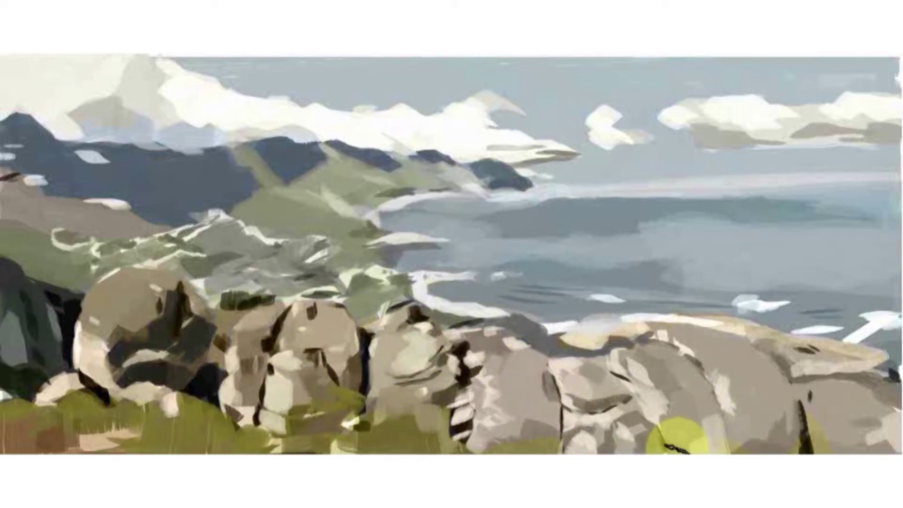
pyautogui.moveTo(466, 352)
pyautogui.mouseDown()
pyautogui.moveTo(459, 413)
pyautogui.moveTo(471, 447)
pyautogui.mouseUp()
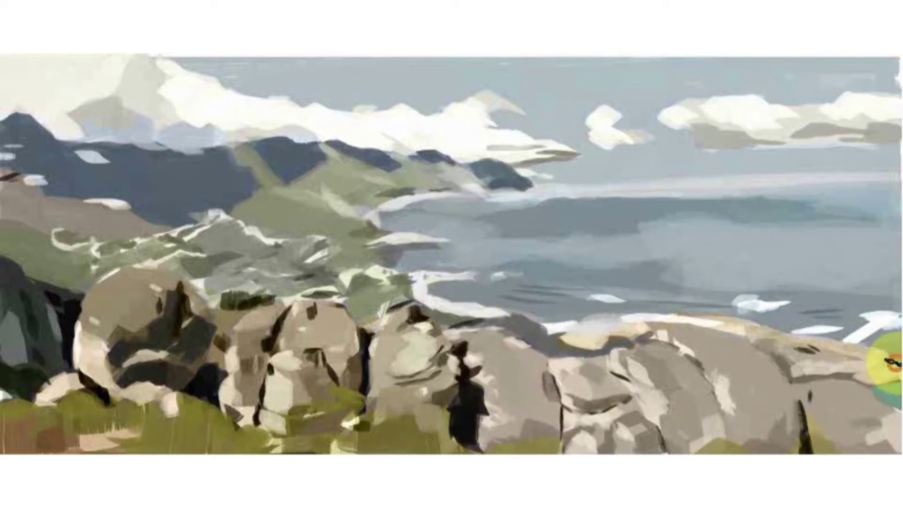
pyautogui.moveTo(818, 350); pyautogui.dragTo(794, 342)
pyautogui.moveTo(698, 319)
pyautogui.mouseDown()
pyautogui.moveTo(599, 306)
pyautogui.moveTo(554, 327)
pyautogui.moveTo(498, 306)
pyautogui.mouseUp()
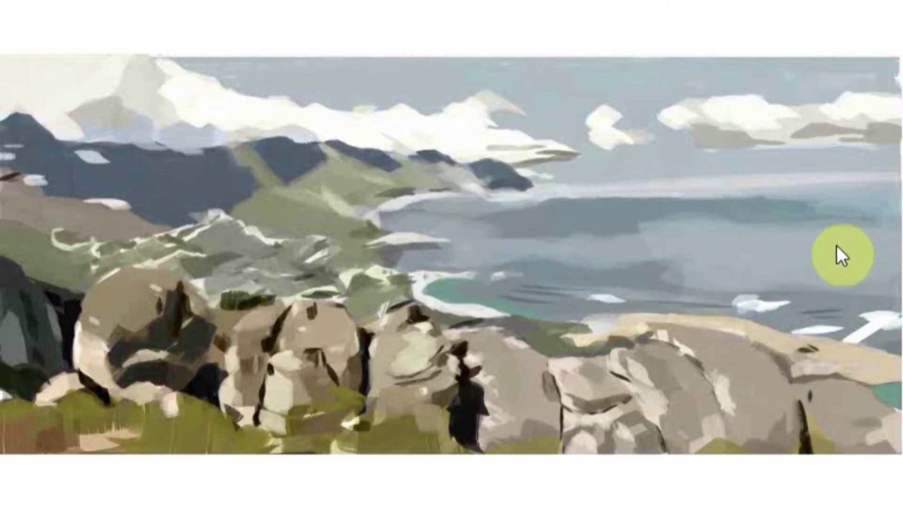
# - Lighten the dark rock crevice and tone the left peak and centre-left hills brownish-grey
pyautogui.moveTo(498, 385)
pyautogui.mouseDown()
pyautogui.moveTo(517, 418)
pyautogui.moveTo(453, 383)
pyautogui.moveTo(346, 359)
pyautogui.moveTo(322, 335)
pyautogui.moveTo(266, 422)
pyautogui.mouseUp()
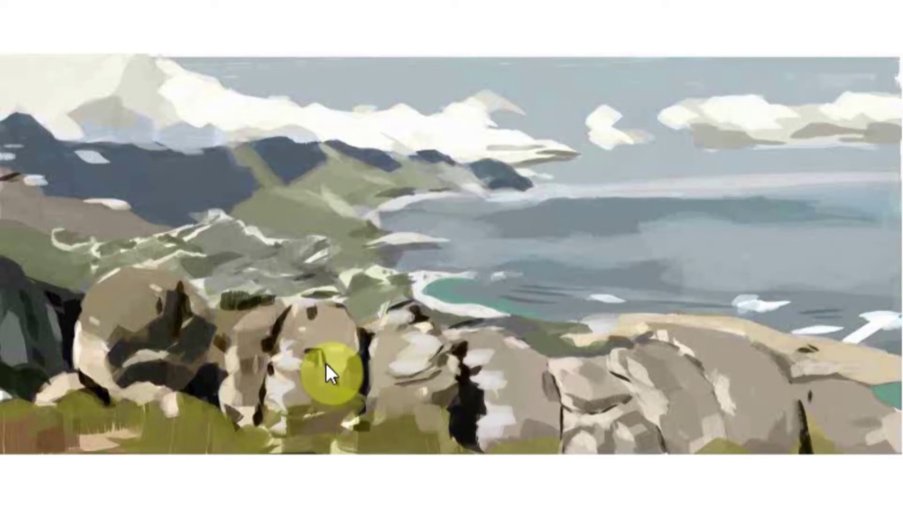
pyautogui.moveTo(14, 84); pyautogui.dragTo(66, 196)
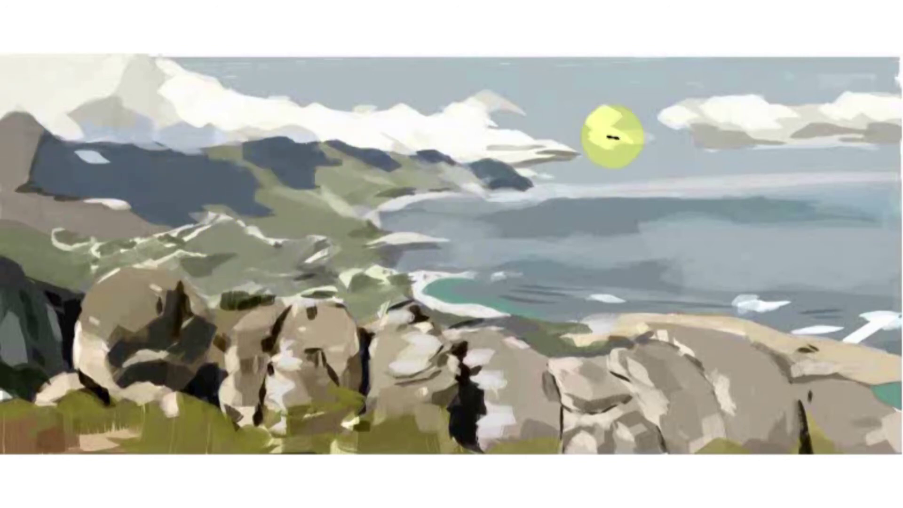
pyautogui.moveTo(494, 189); pyautogui.dragTo(347, 172)
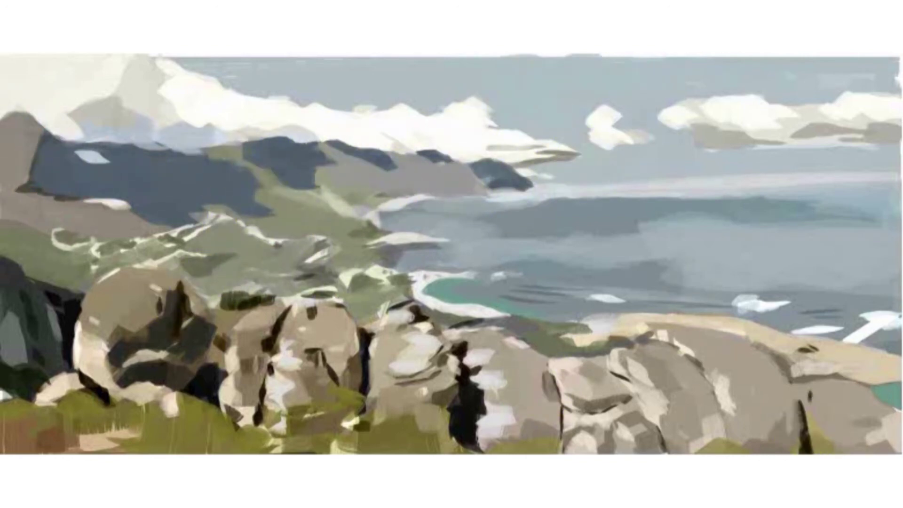
# - Add a light streak along the right horizon and a greener band along the shoreline
pyautogui.moveTo(546, 193); pyautogui.dragTo(858, 149)
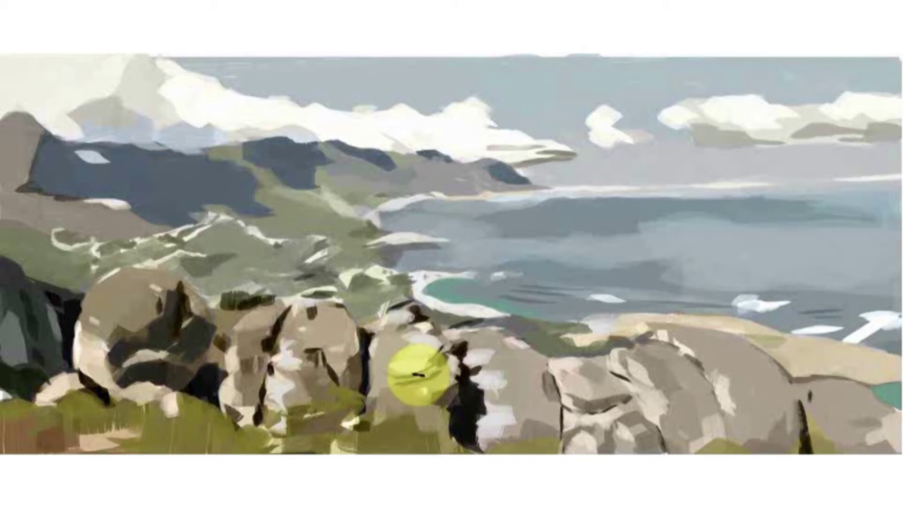
pyautogui.moveTo(620, 317); pyautogui.dragTo(574, 352)
pyautogui.moveTo(742, 335)
pyautogui.mouseDown()
pyautogui.moveTo(870, 369)
pyautogui.moveTo(541, 321)
pyautogui.mouseUp()
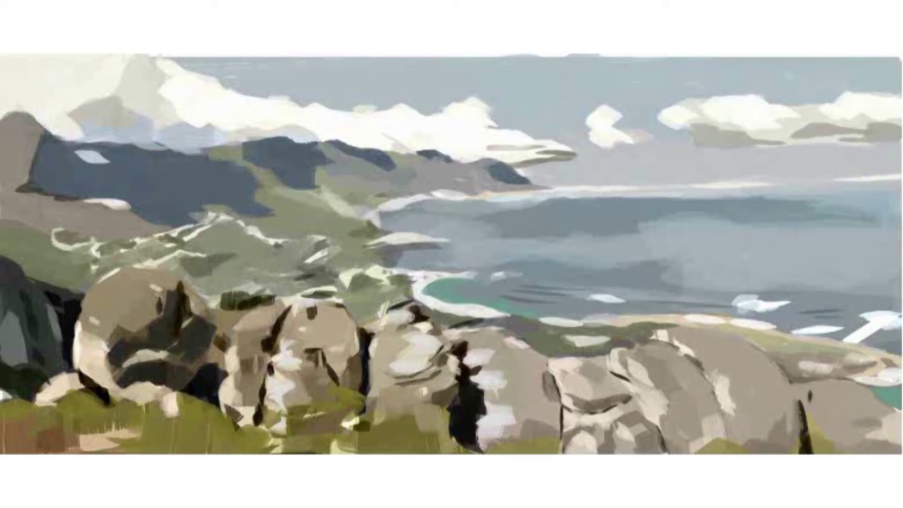
pyautogui.moveTo(482, 228); pyautogui.dragTo(512, 202)
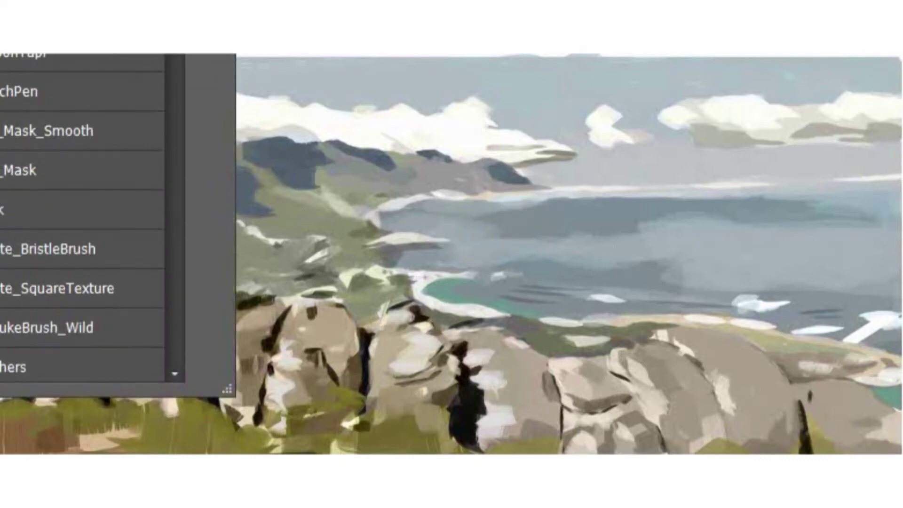
# - Dab light speckle texture over the green hills and cover the upper-left boulder's dark shading with tan
pyautogui.moveTo(202, 238)
pyautogui.mouseDown()
pyautogui.moveTo(282, 283)
pyautogui.moveTo(423, 217)
pyautogui.moveTo(232, 145)
pyautogui.mouseUp()
pyautogui.click(330, 316)
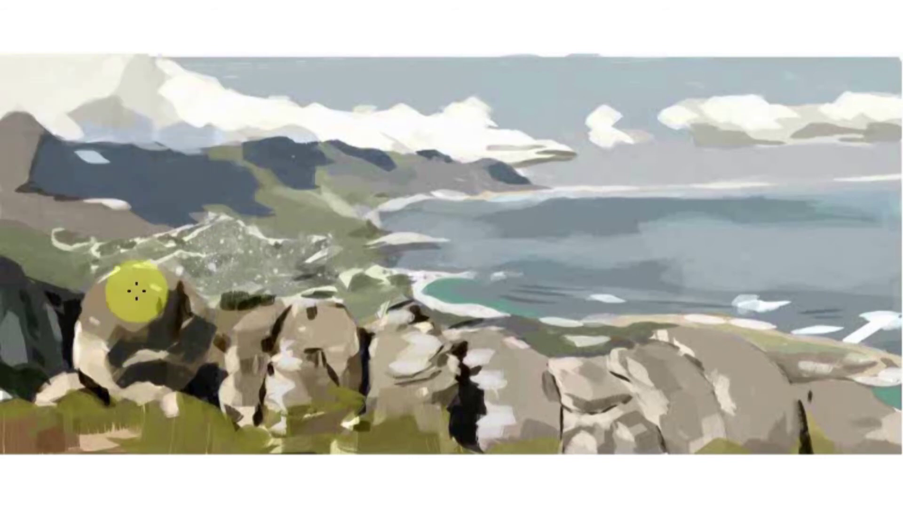
pyautogui.moveTo(122, 294); pyautogui.dragTo(28, 221)
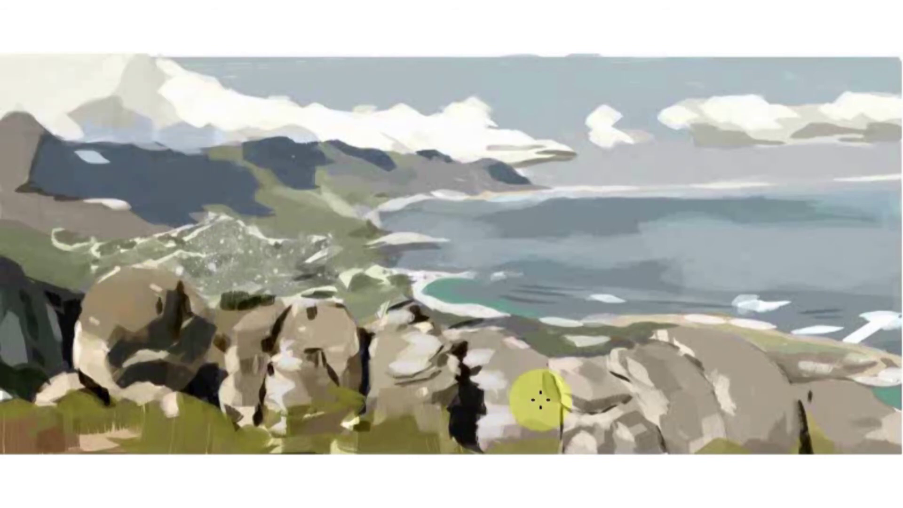
# - Dab light speckles across the foreground boulders
pyautogui.click(638, 425)
pyautogui.click(874, 431)
pyautogui.click(752, 433)
pyautogui.click(281, 382)
pyautogui.click(93, 371)
pyautogui.click(562, 284)
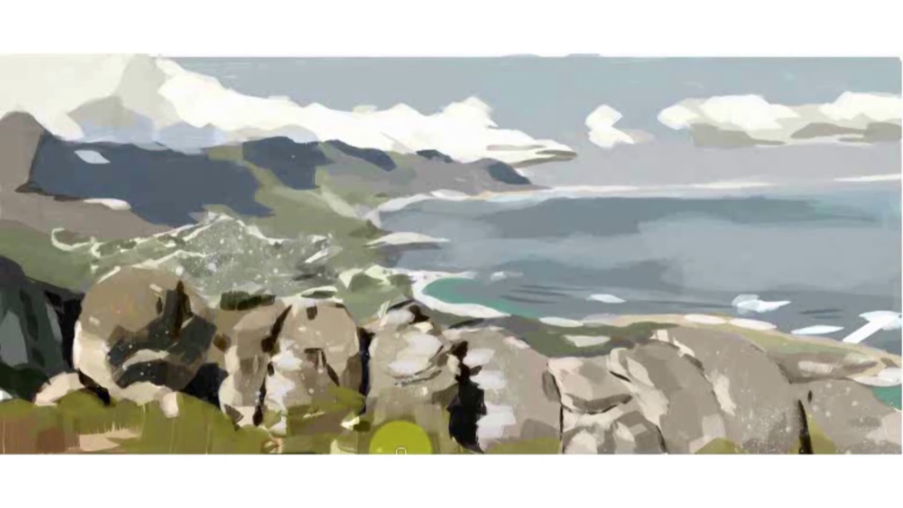
pyautogui.moveTo(309, 285); pyautogui.dragTo(321, 315)
pyautogui.moveTo(710, 249)
pyautogui.mouseDown()
pyautogui.moveTo(552, 253)
pyautogui.moveTo(523, 221)
pyautogui.moveTo(691, 203)
pyautogui.moveTo(625, 202)
pyautogui.moveTo(829, 214)
pyautogui.moveTo(695, 201)
pyautogui.mouseUp()
# - Paint the valley green and dot it with dark-green shrub dashes
pyautogui.moveTo(304, 207)
pyautogui.mouseDown()
pyautogui.moveTo(211, 242)
pyautogui.moveTo(294, 194)
pyautogui.moveTo(116, 267)
pyautogui.mouseUp()
pyautogui.moveTo(195, 256); pyautogui.dragTo(218, 263)
pyautogui.moveTo(242, 268); pyautogui.dragTo(294, 272)
pyautogui.moveTo(310, 275); pyautogui.dragTo(338, 277)
pyautogui.moveTo(224, 301); pyautogui.dragTo(273, 301)
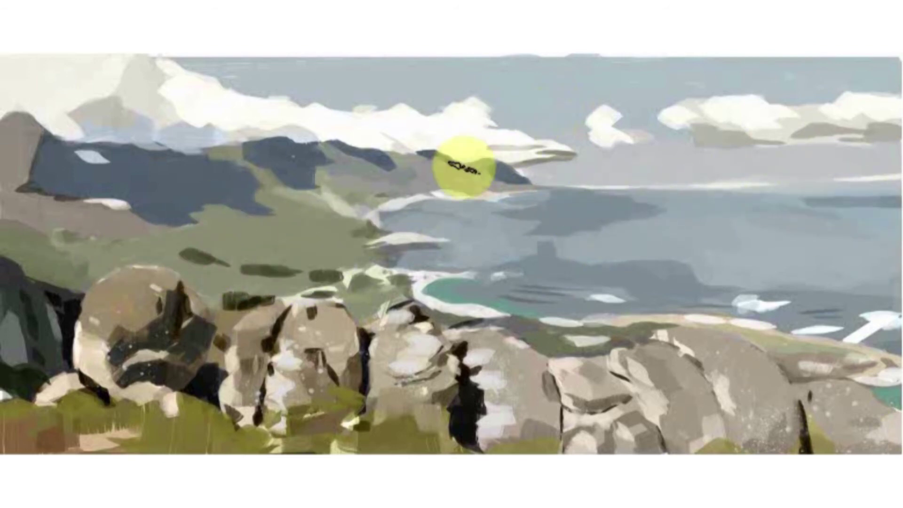
pyautogui.moveTo(21, 256); pyautogui.dragTo(51, 263)
pyautogui.moveTo(377, 309); pyautogui.dragTo(324, 301)
pyautogui.moveTo(776, 435); pyautogui.dragTo(784, 437)
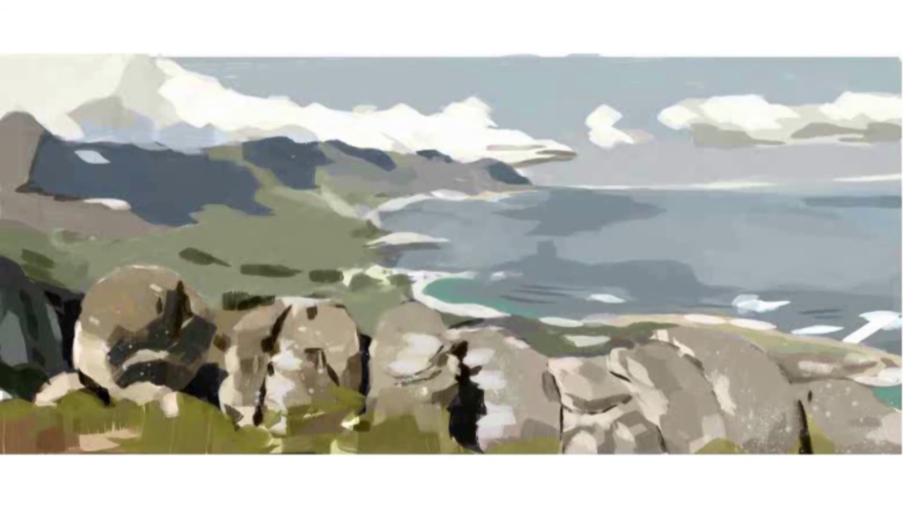
pyautogui.moveTo(202, 225); pyautogui.dragTo(230, 225)
pyautogui.moveTo(275, 217); pyautogui.dragTo(308, 220)
pyautogui.moveTo(329, 232); pyautogui.dragTo(390, 244)
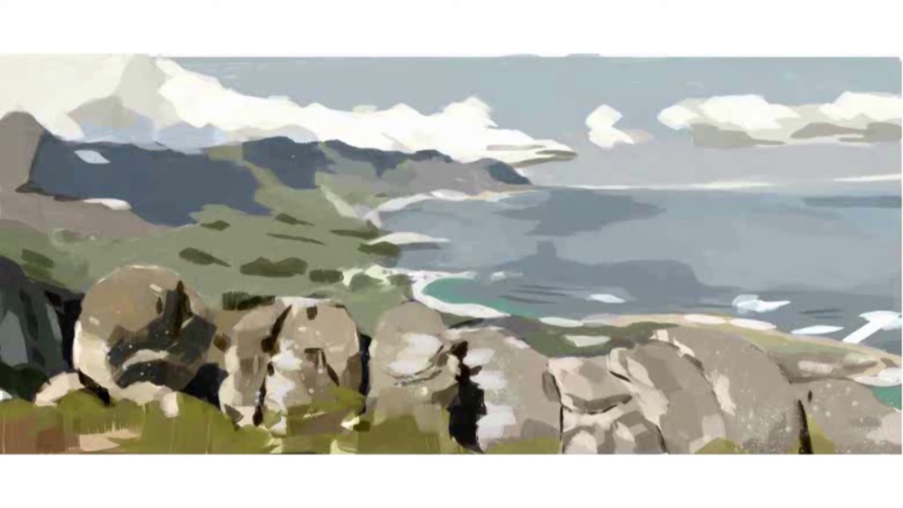
# - Brush misty grey over the ridge and horizon and a grey cloud band across the sky
pyautogui.moveTo(52, 122); pyautogui.dragTo(254, 141)
pyautogui.moveTo(752, 183); pyautogui.dragTo(799, 188)
pyautogui.moveTo(536, 176); pyautogui.dragTo(557, 183)
pyautogui.moveTo(571, 153); pyautogui.dragTo(776, 145)
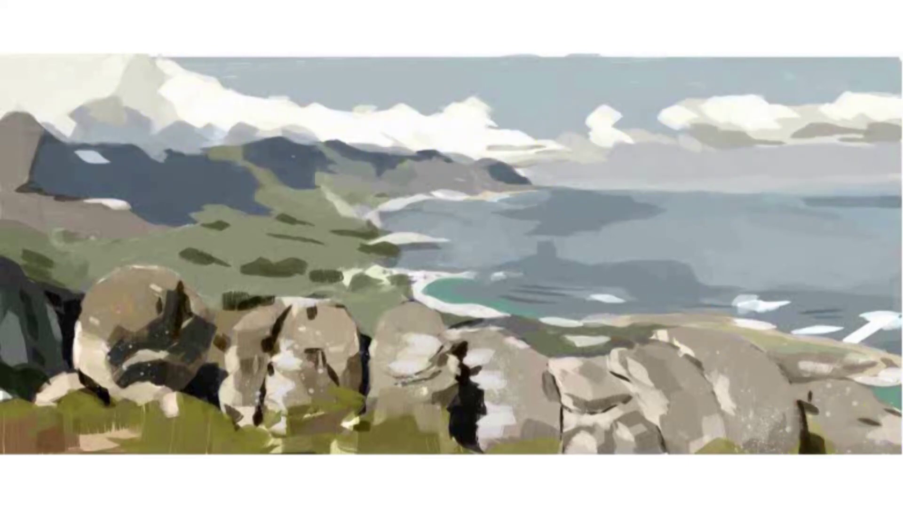
# - Add olive-green strokes on the mountain slopes and brush sampled whitish mist over the top-left ridge
pyautogui.moveTo(235, 150); pyautogui.dragTo(257, 163)
pyautogui.moveTo(256, 187); pyautogui.dragTo(282, 205)
pyautogui.moveTo(397, 191); pyautogui.dragTo(348, 178)
pyautogui.keyDown('alt'); pyautogui.click(45, 129); pyautogui.keyUp('alt')
pyautogui.moveTo(67, 121); pyautogui.dragTo(5, 110)
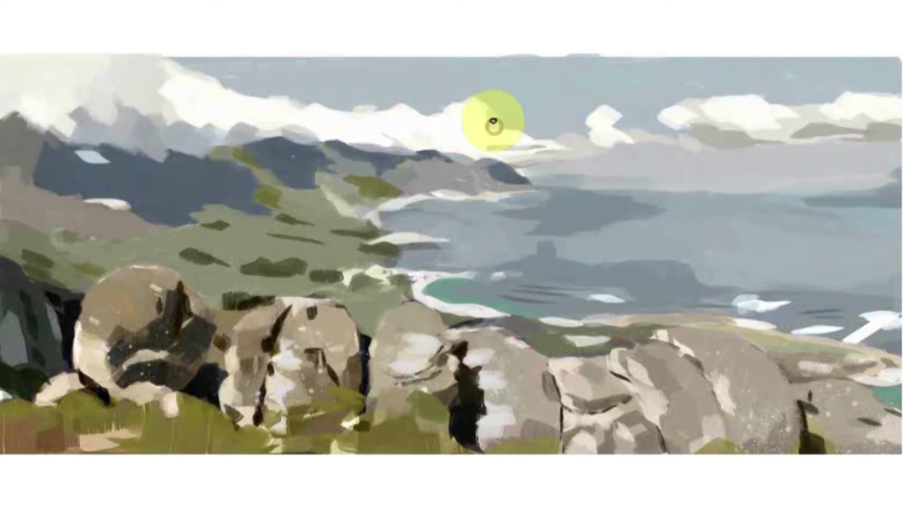
# - Add a white ridge stroke, extend the dark-green hillside stroke leftward, grey the left boulder, and highlight the central-right boulder
pyautogui.moveTo(476, 164); pyautogui.dragTo(481, 181)
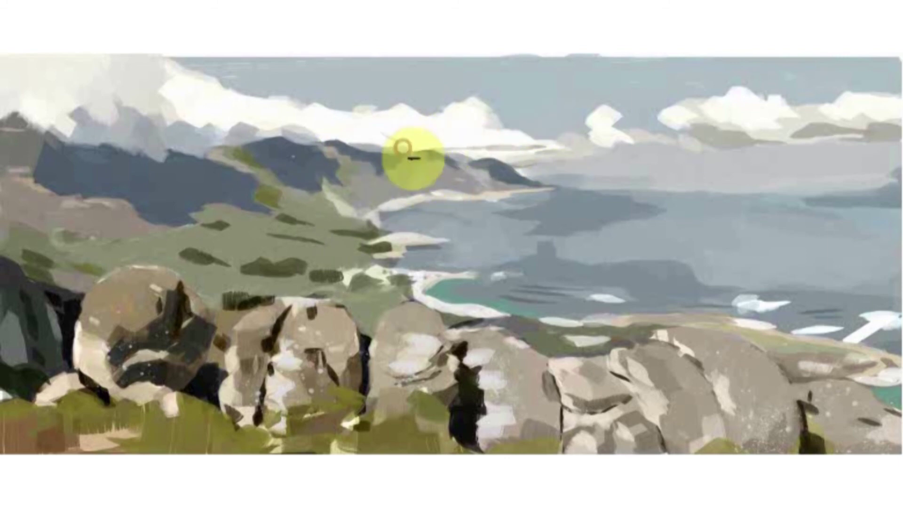
pyautogui.moveTo(229, 223); pyautogui.dragTo(171, 236)
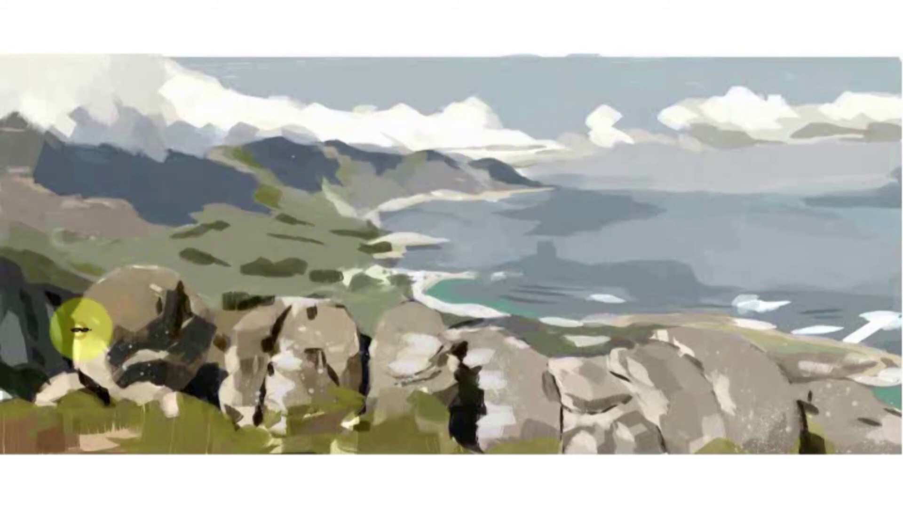
pyautogui.moveTo(191, 276); pyautogui.dragTo(150, 391)
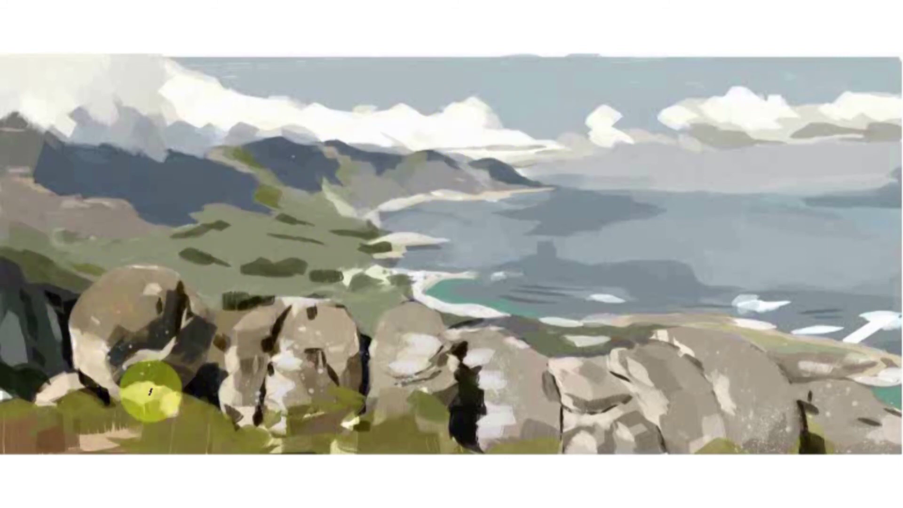
pyautogui.keyDown('alt'); pyautogui.click(604, 383); pyautogui.keyUp('alt')
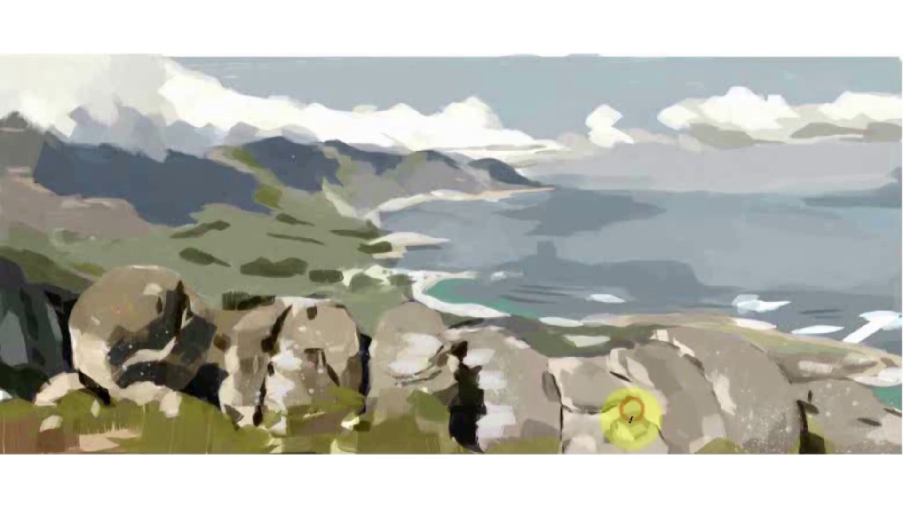
pyautogui.moveTo(583, 444); pyautogui.dragTo(655, 420)
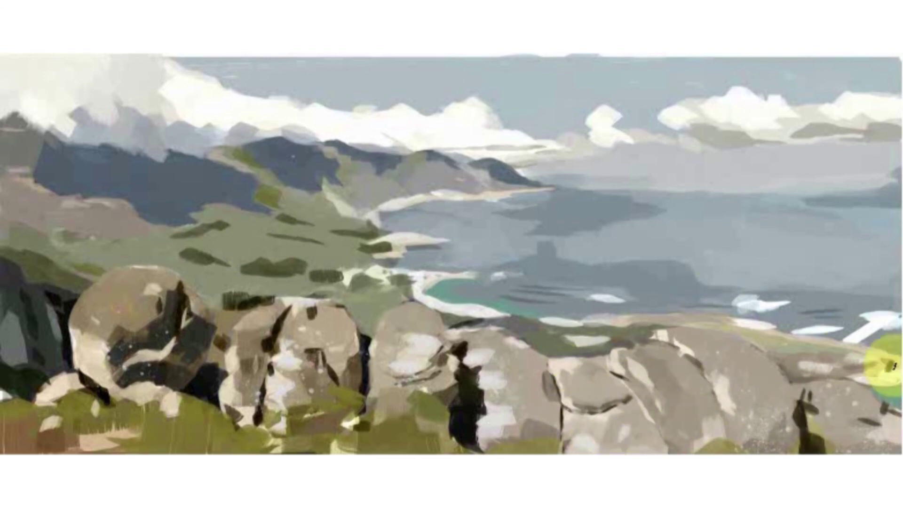